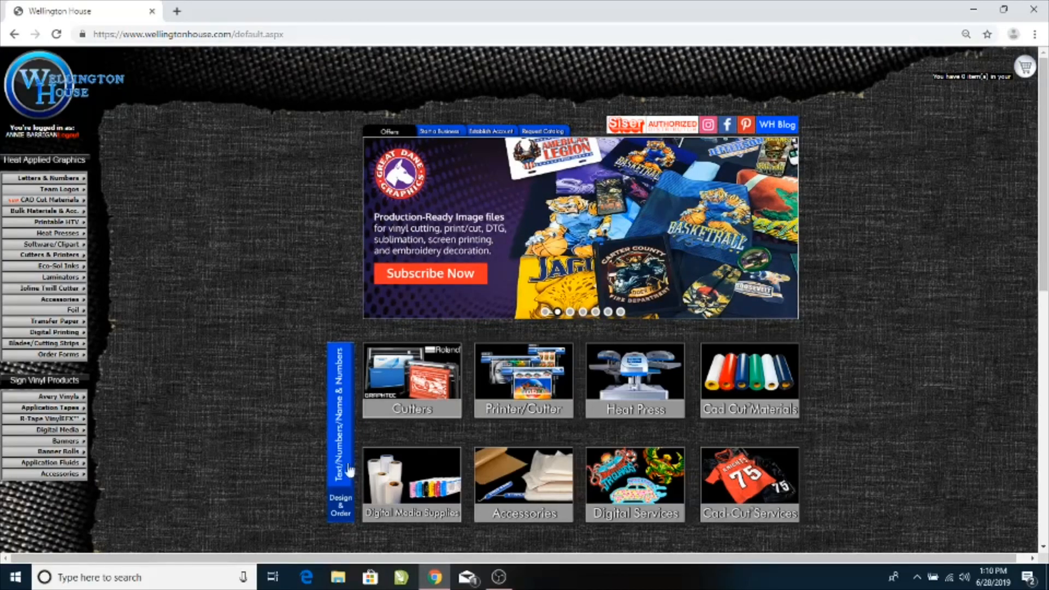
- Open the Team Name & Number Wizard from the site's Text/Numbers/Name & Numbers design area and switch it to names only
left_click(343, 404)
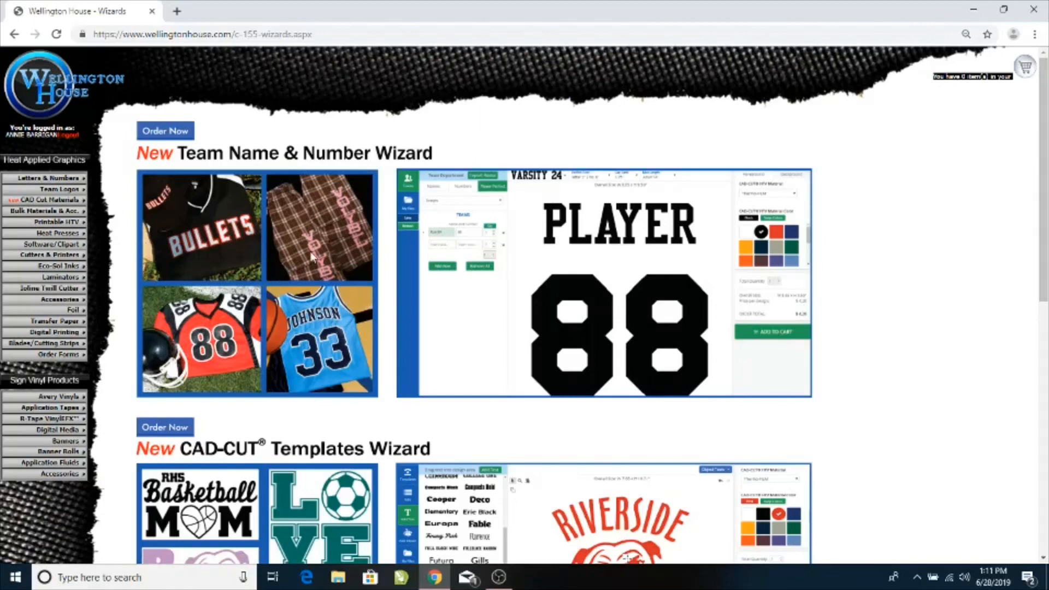
scroll(313, 257, "down", 5)
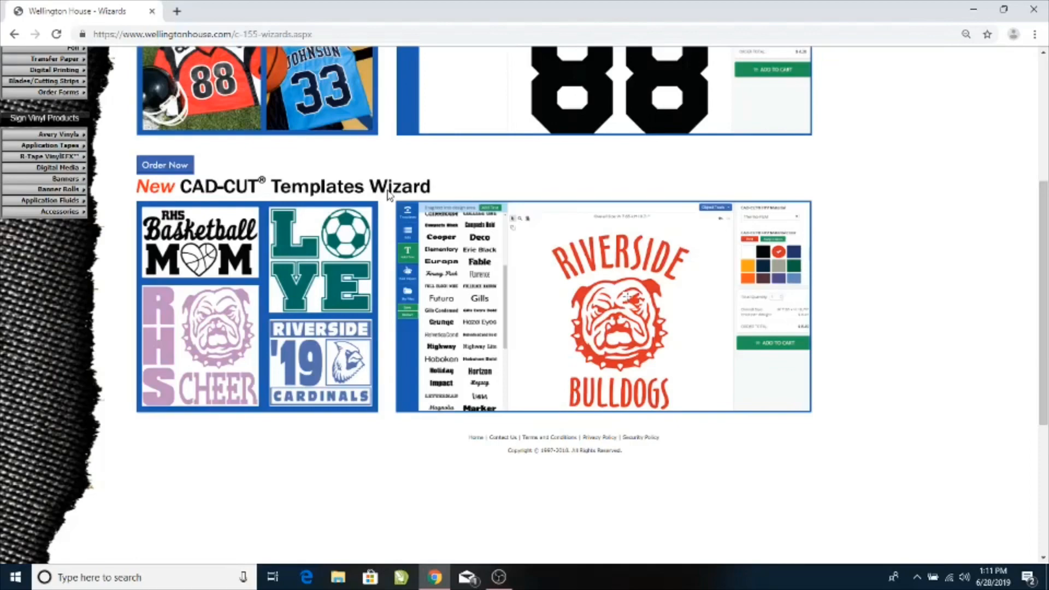
scroll(388, 194, "up", 5)
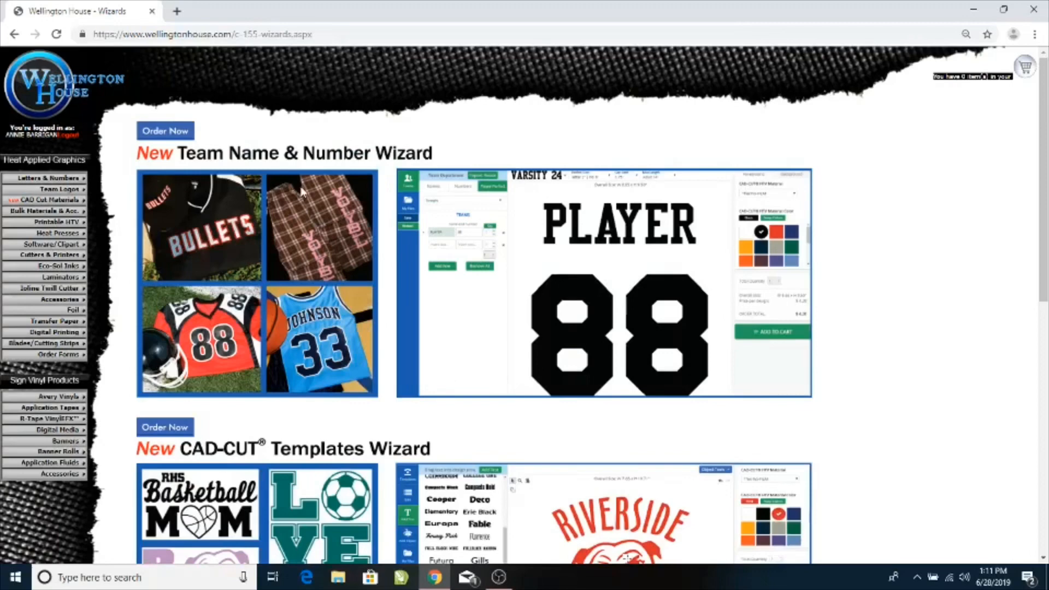
left_click(164, 132)
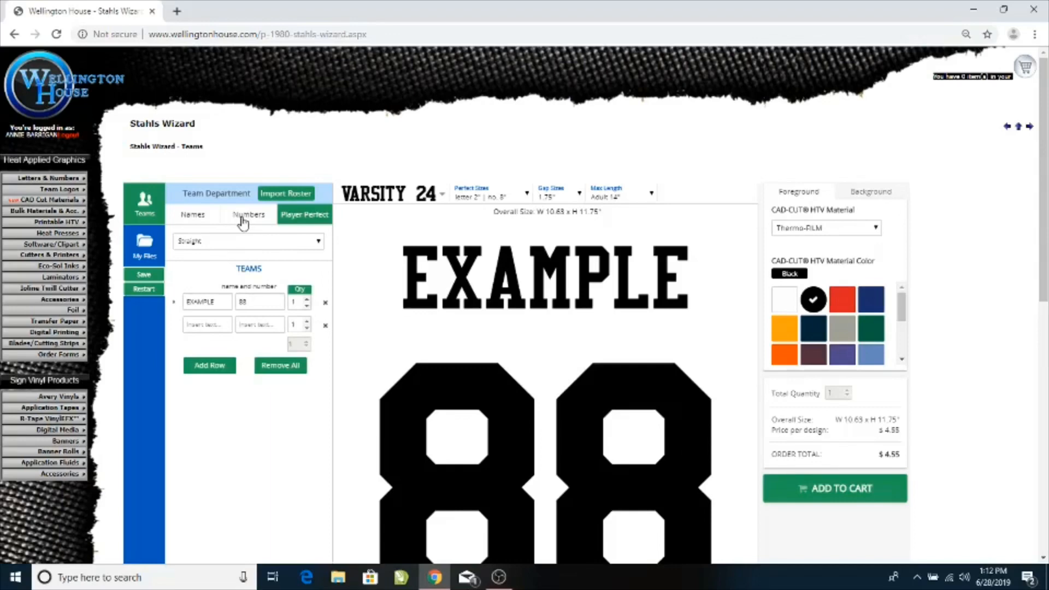
left_click(189, 216)
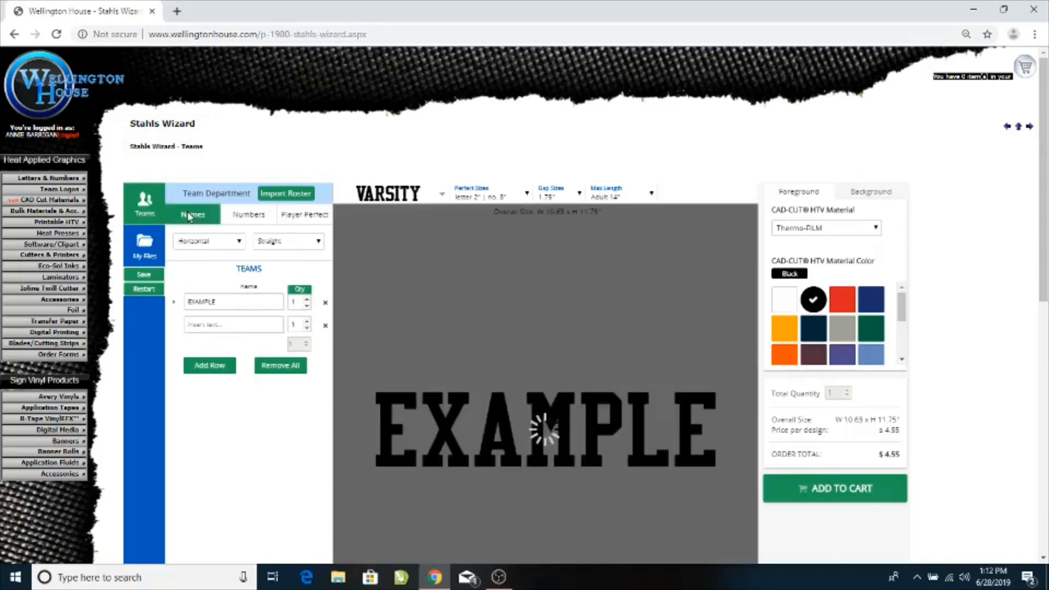
- Try the vertical layout on the sample name, restore the horizontal layout and keep the text straight
left_click(223, 249)
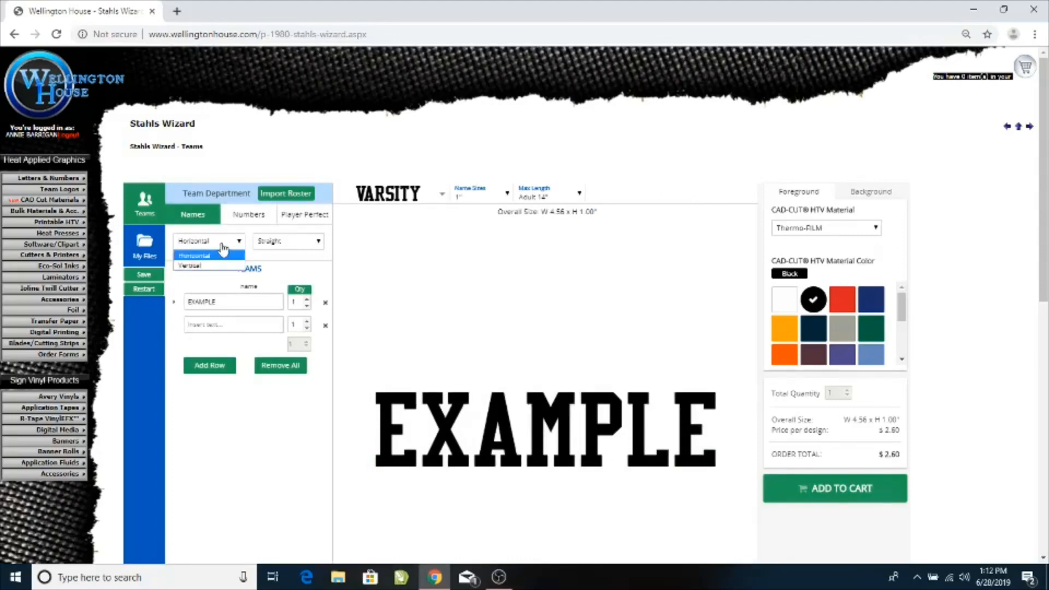
left_click(196, 267)
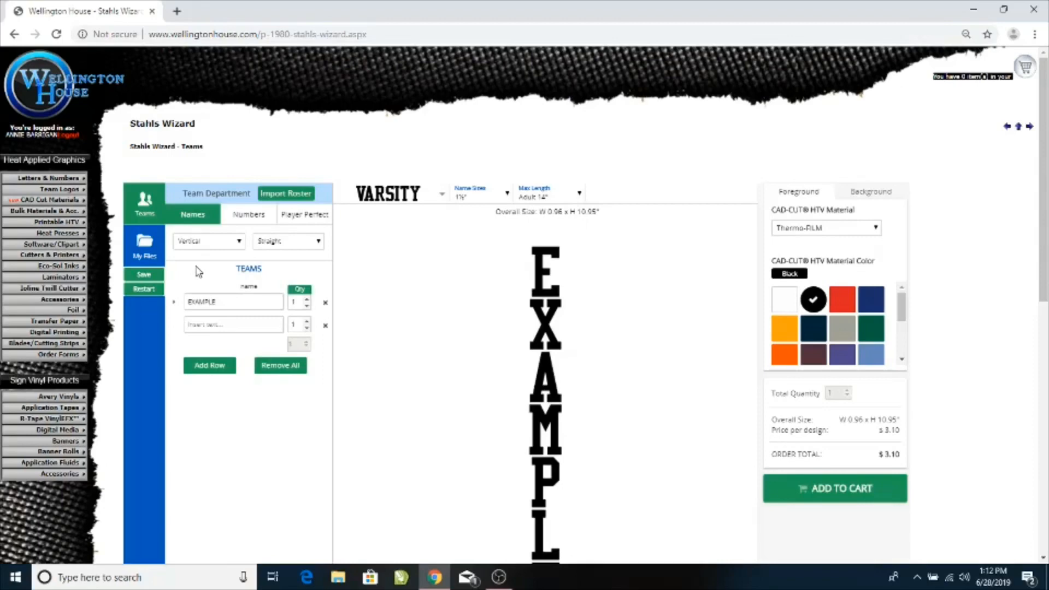
left_click(211, 240)
left_click(200, 265)
left_click(311, 243)
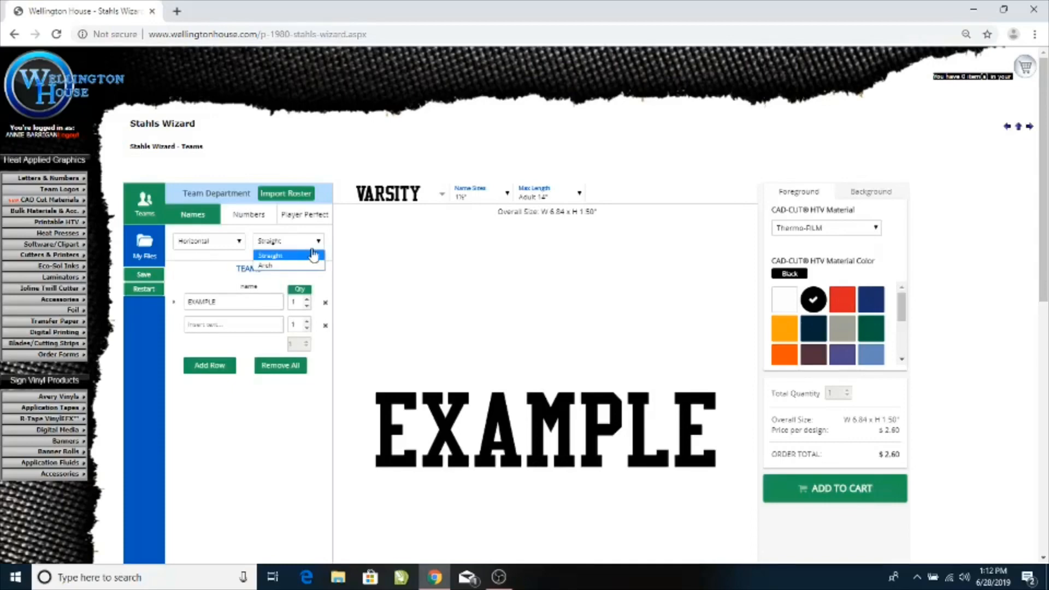
left_click(330, 245)
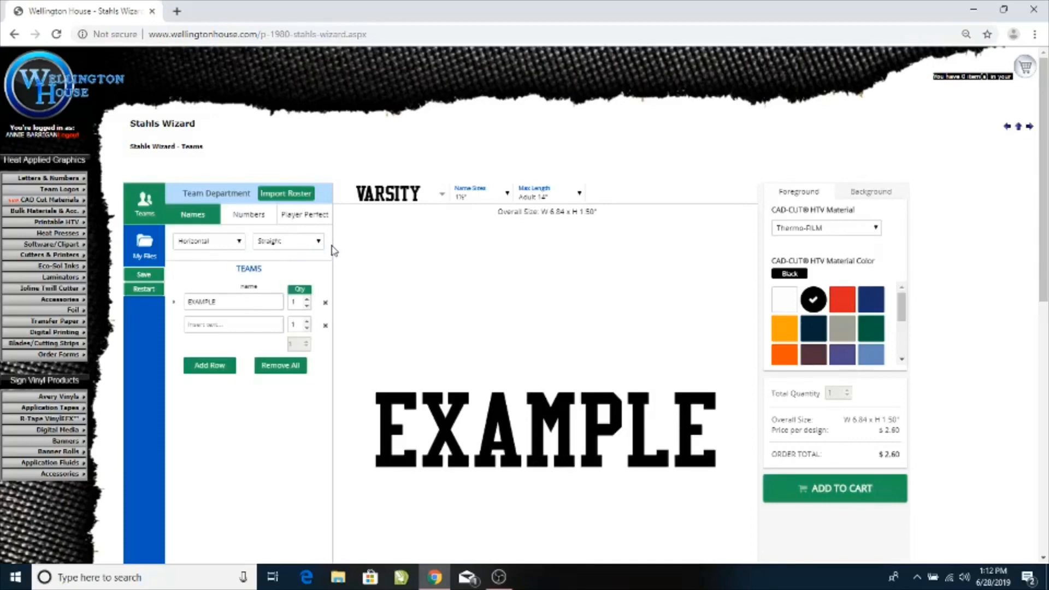
- Style the name in the Galaxy font with a 2" name size and an Adult 14" maximum length
left_click(435, 197)
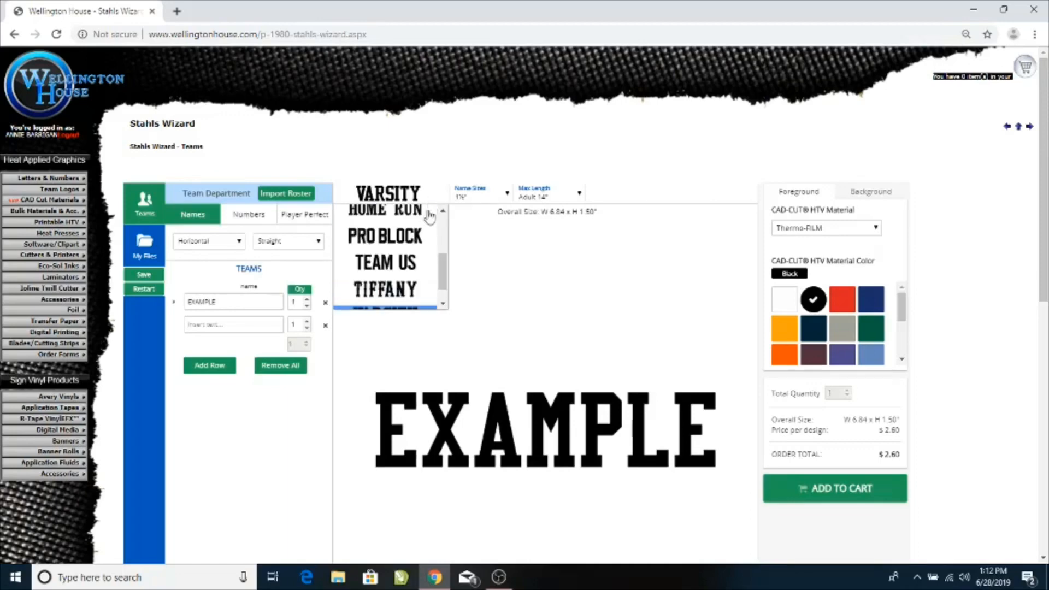
scroll(416, 235, "down", 1)
scroll(415, 236, "down", 2)
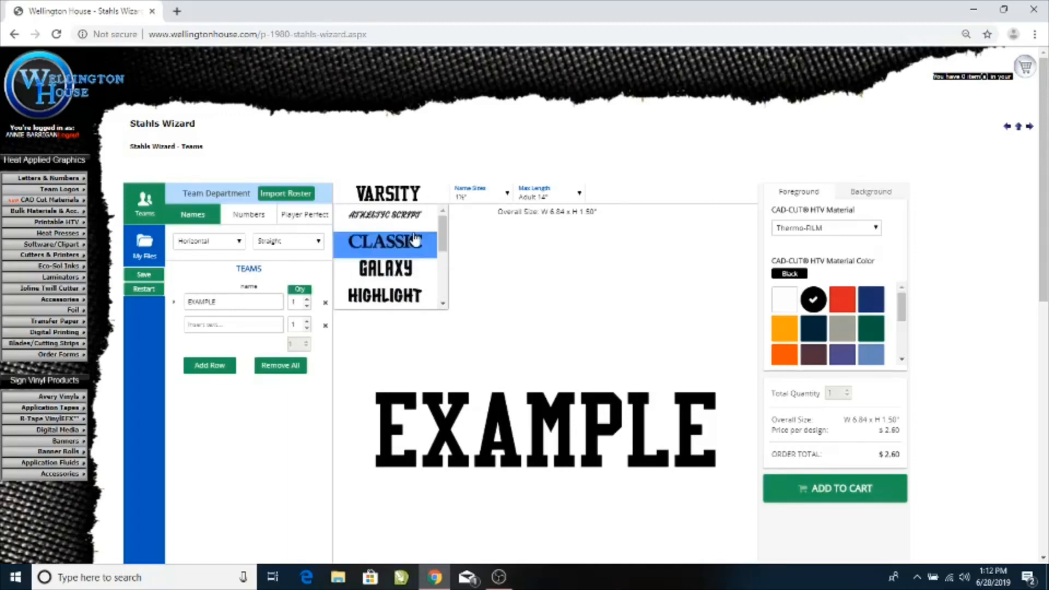
left_click(396, 268)
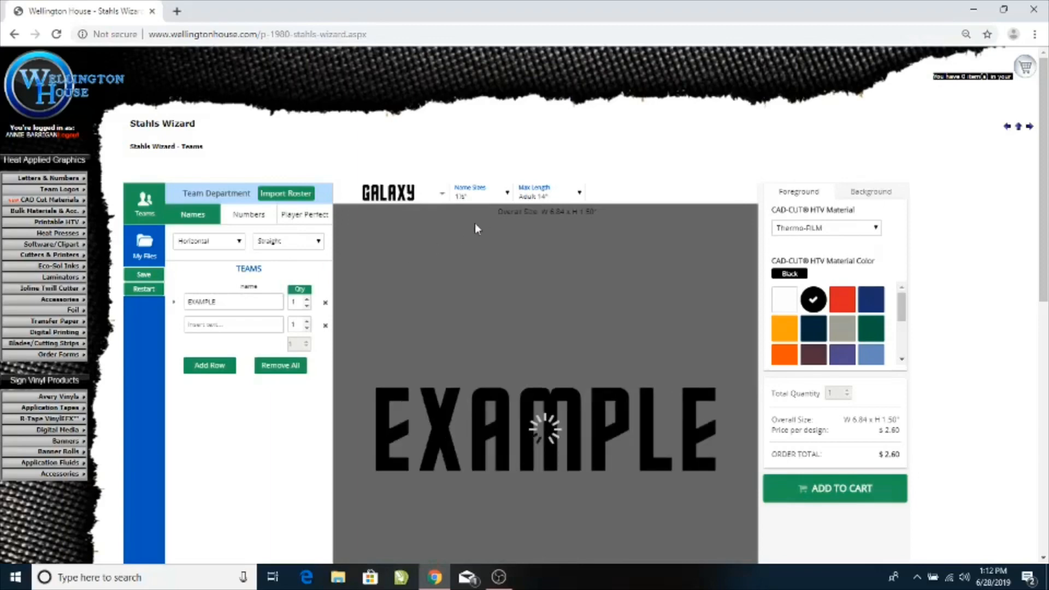
left_click(502, 195)
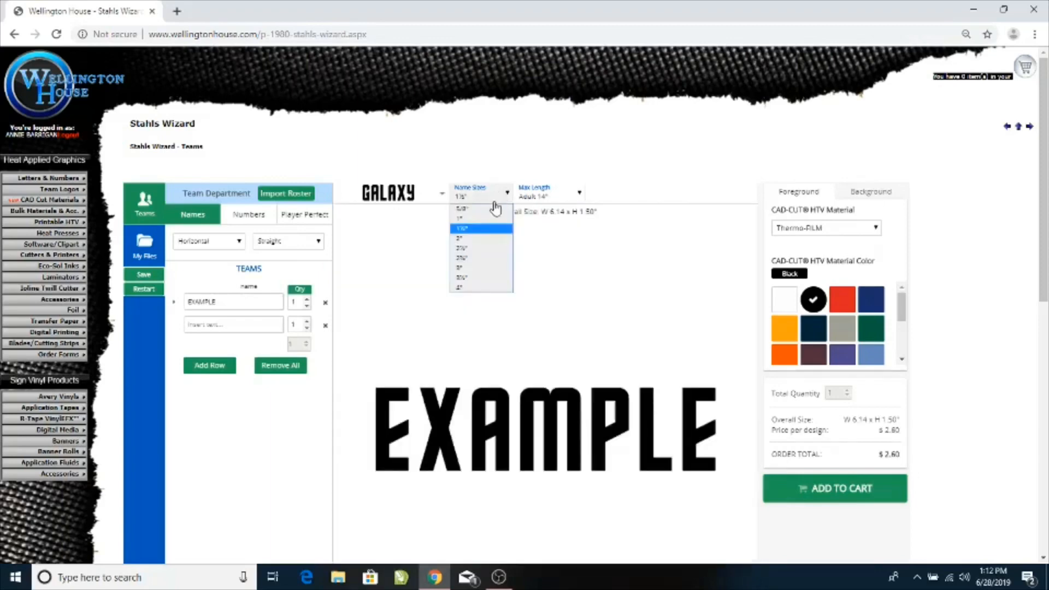
left_click(466, 239)
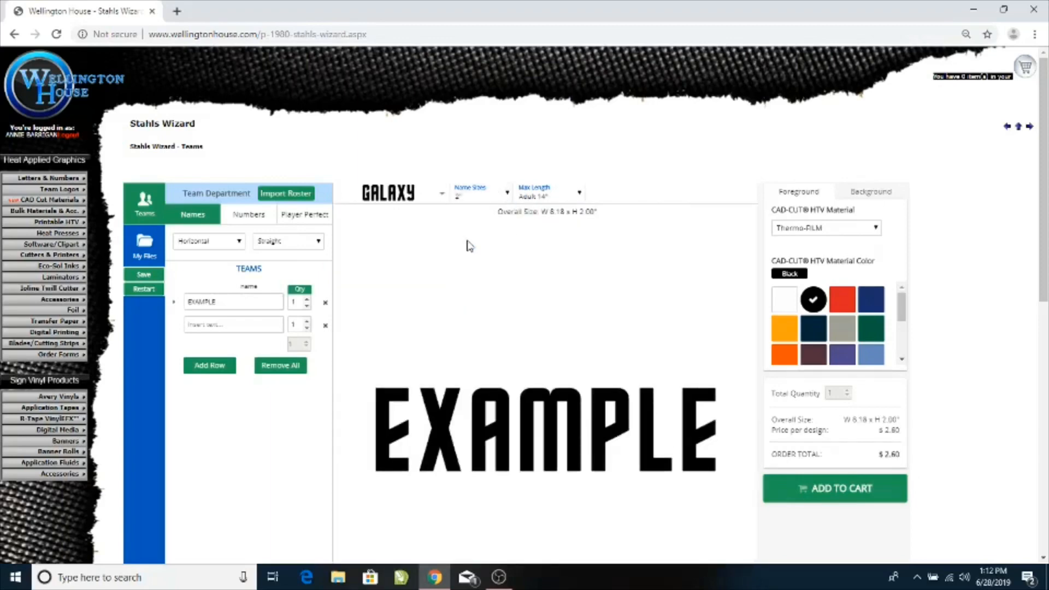
left_click(568, 201)
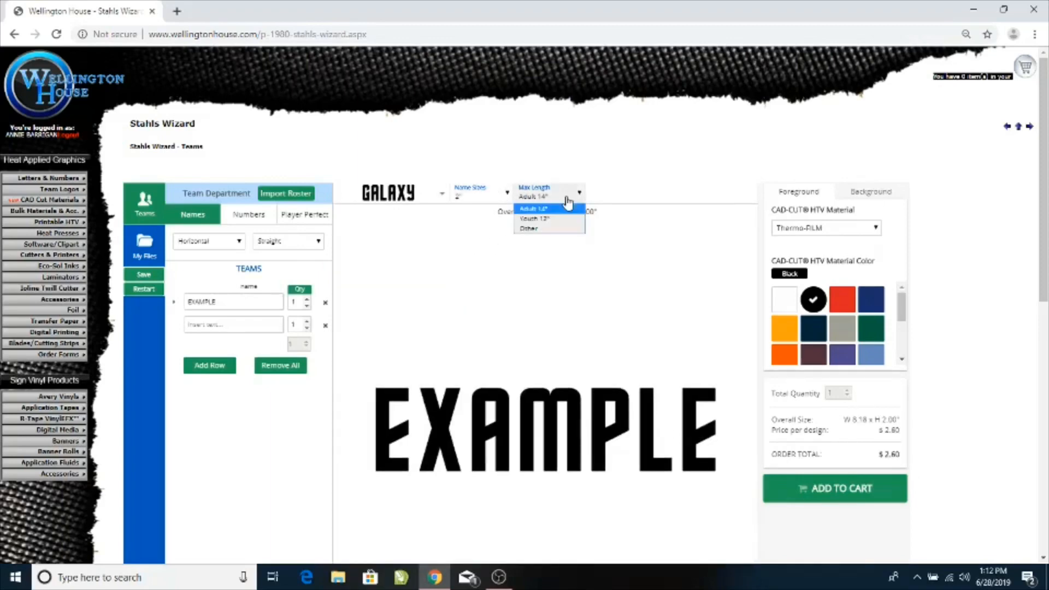
left_click(533, 209)
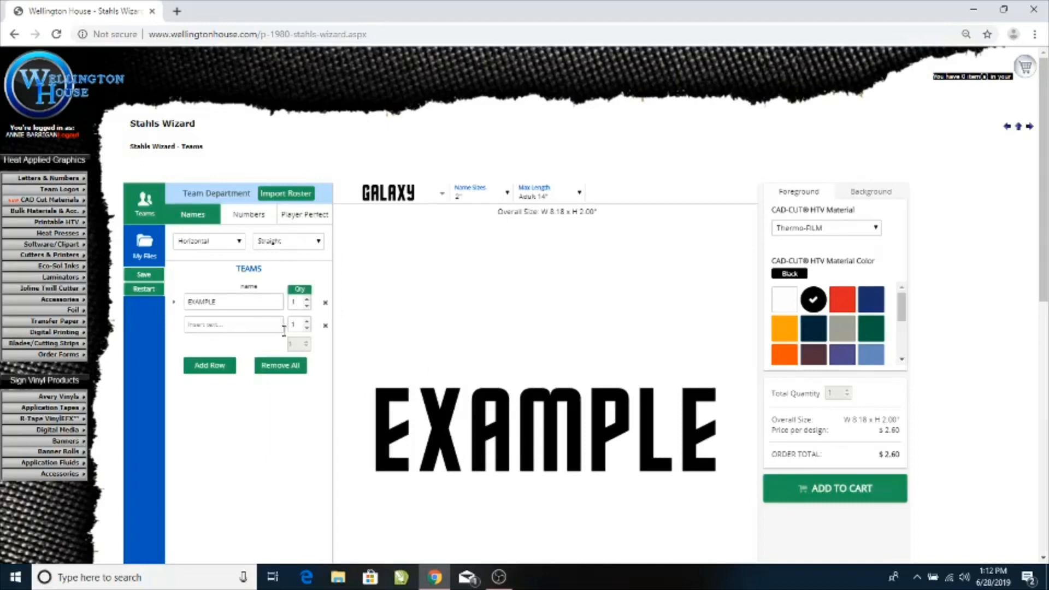
- Replace the sample name in the first row with the person's first name and enter WELLINGTON in the second row
left_click(255, 298)
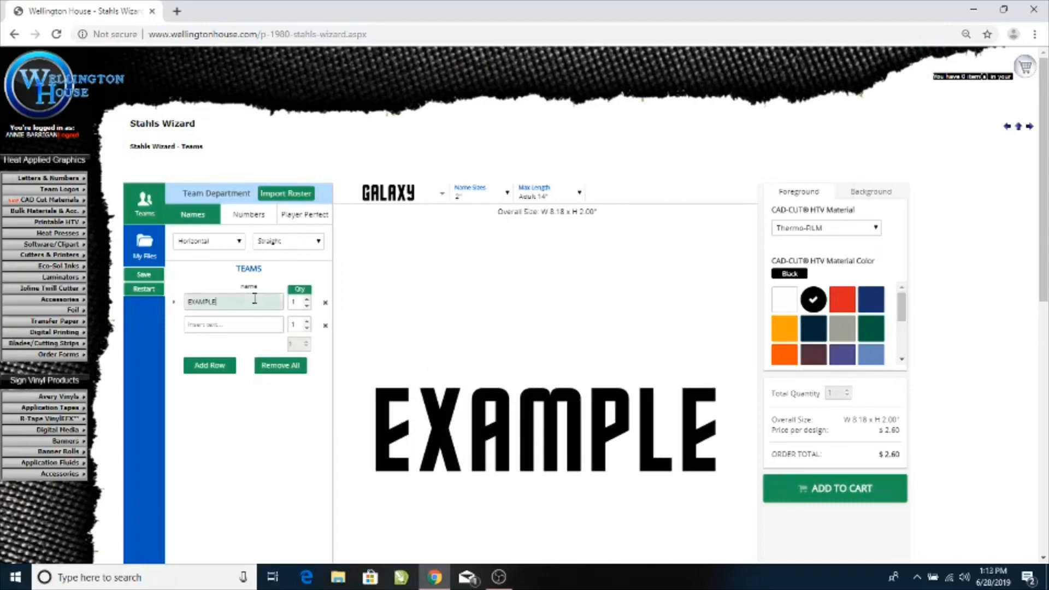
key("BackSpace")
key("BackSpace")
key("BackSpace")
key("BackSpace")
key("BackSpace")
key("BackSpace")
key("BackSpace")
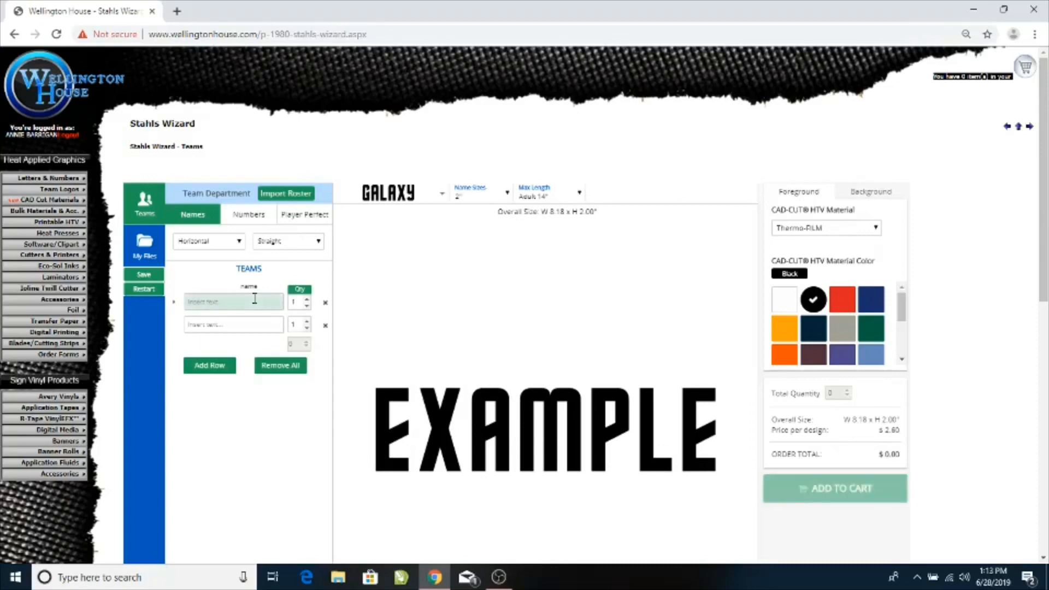
type("ANNE")
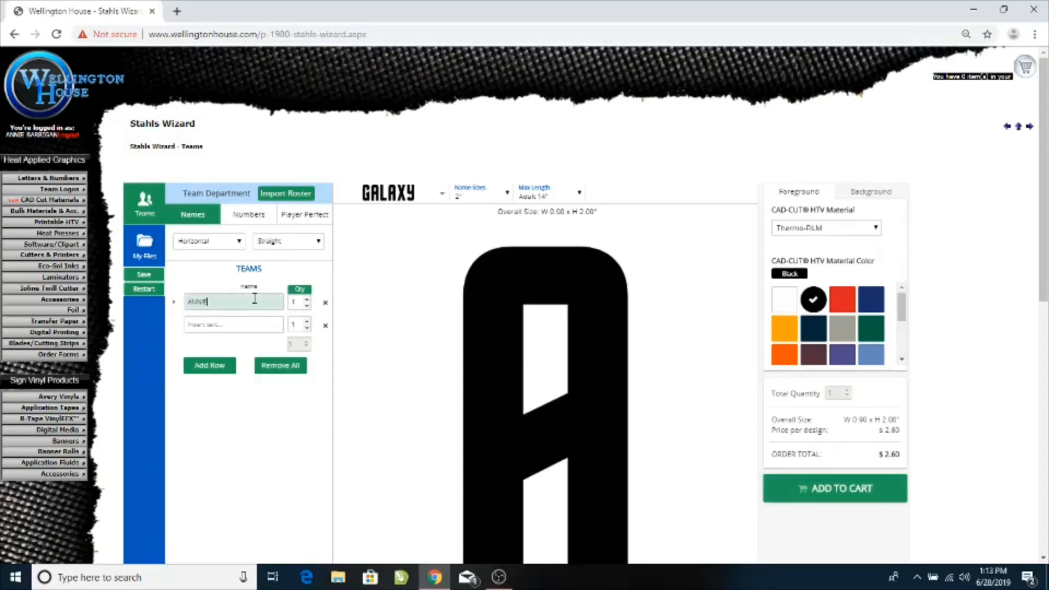
key("Tab")
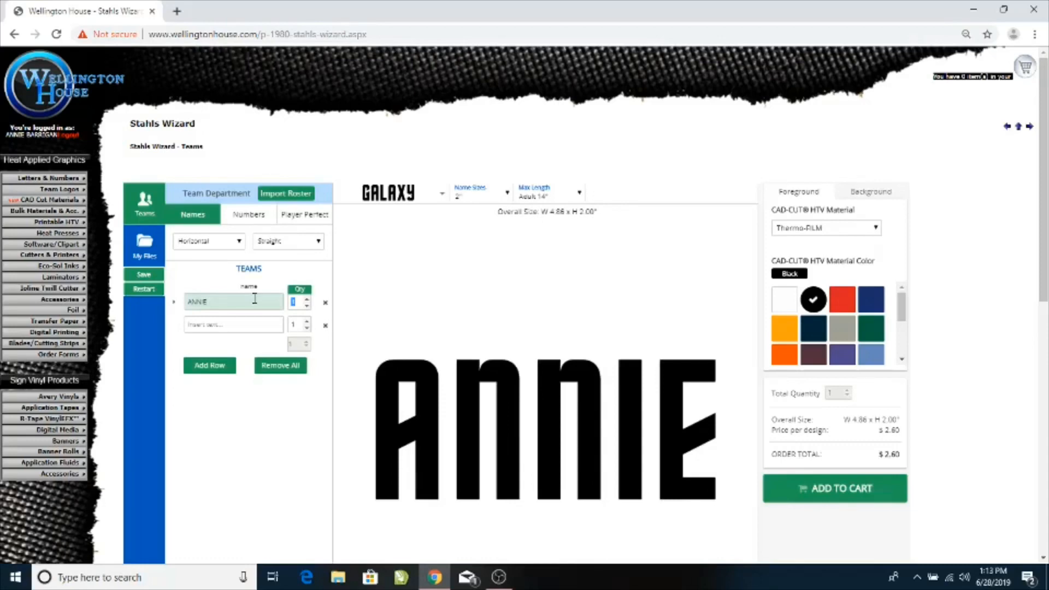
key("Tab")
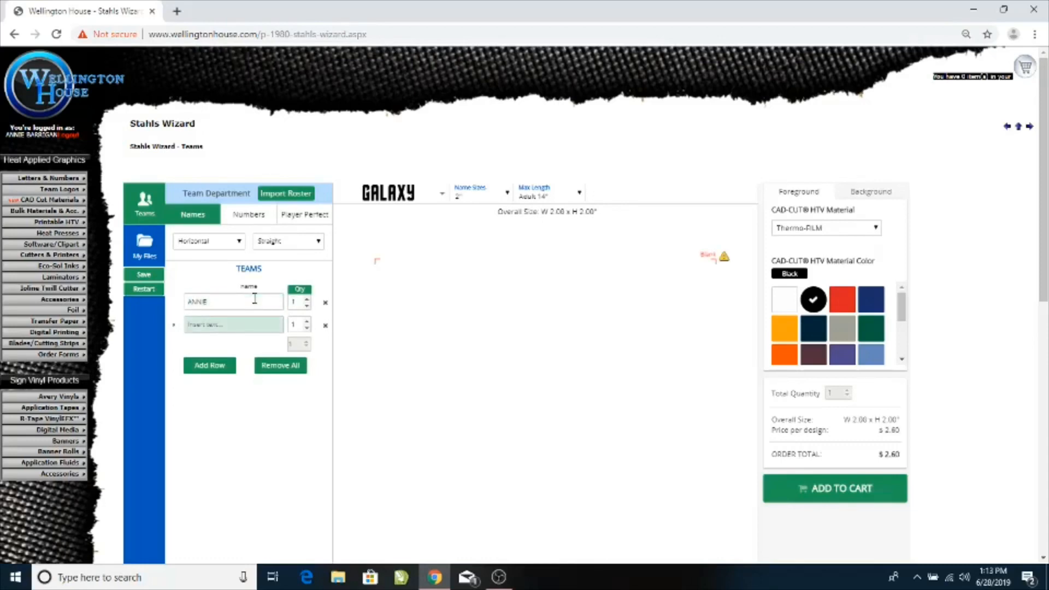
type("WELLINGTON")
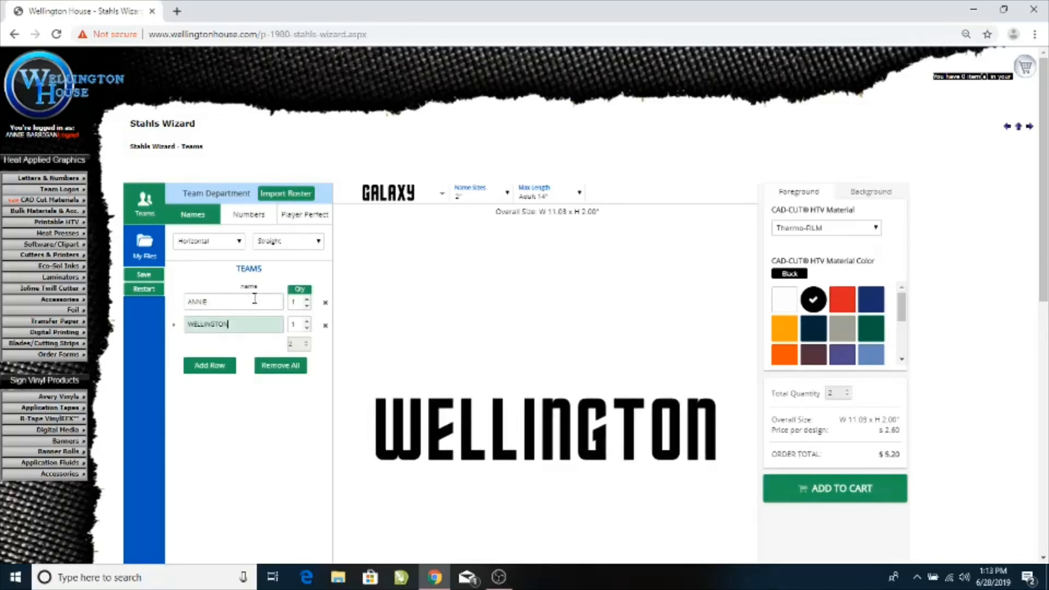
key("Tab")
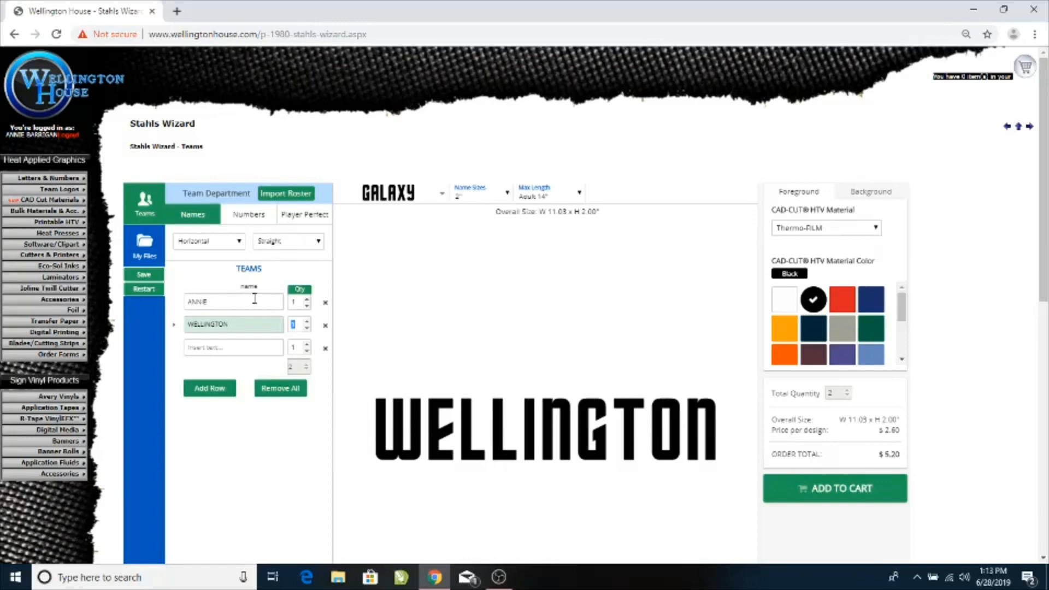
- Check the roster import options and close them without importing a list
left_click(284, 197)
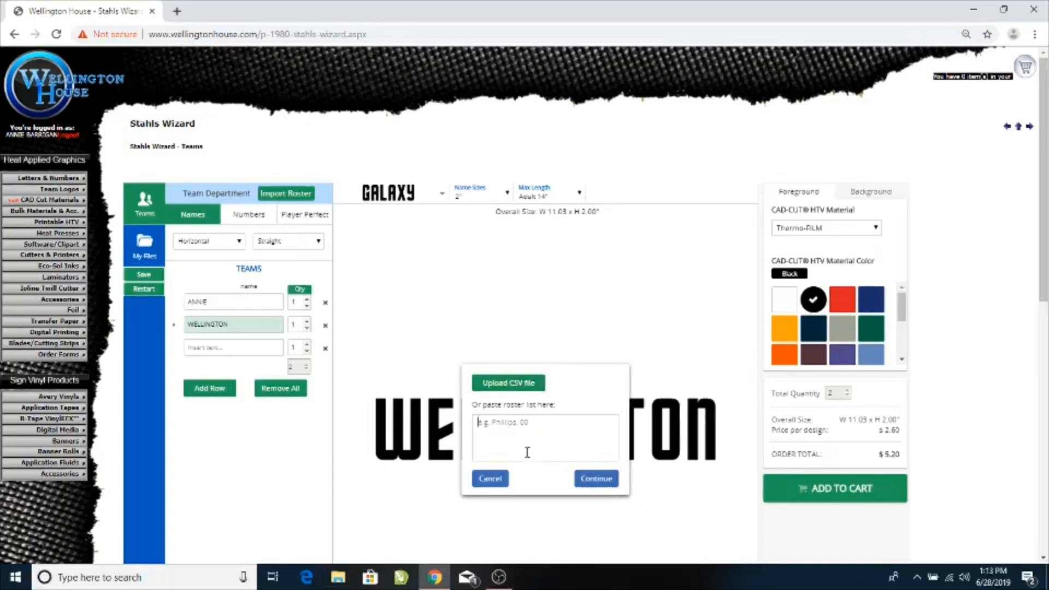
left_click(493, 481)
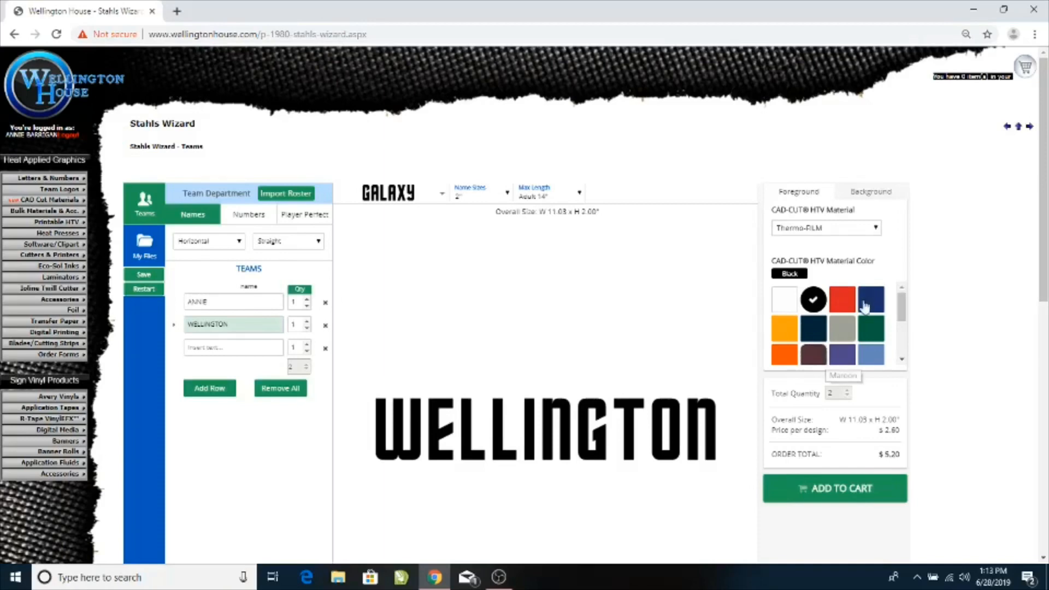
- Add a Thermo-FILM background layer to the names and color it Gold
left_click(870, 194)
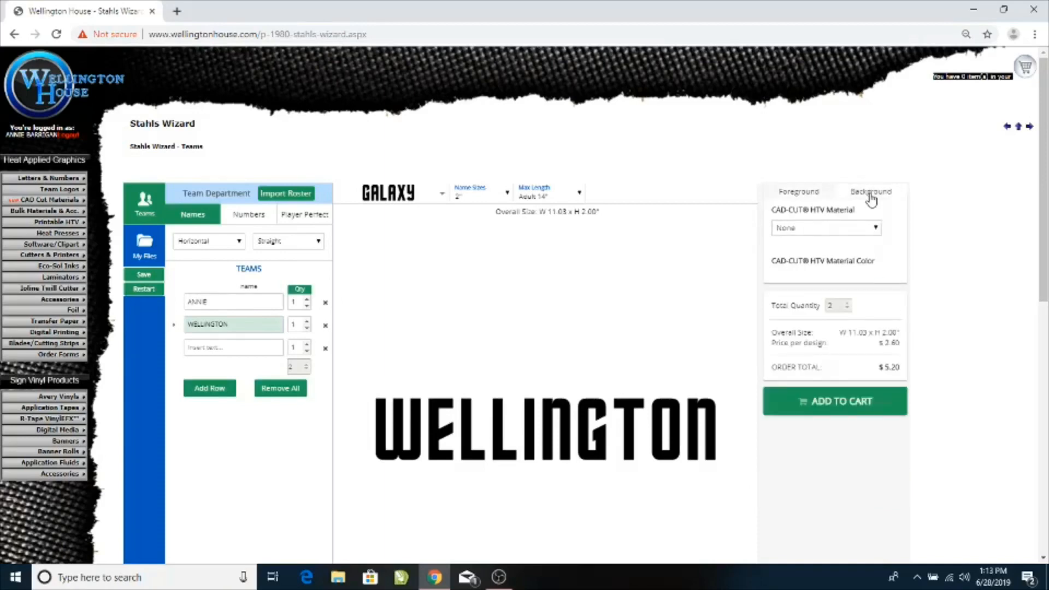
left_click(875, 227)
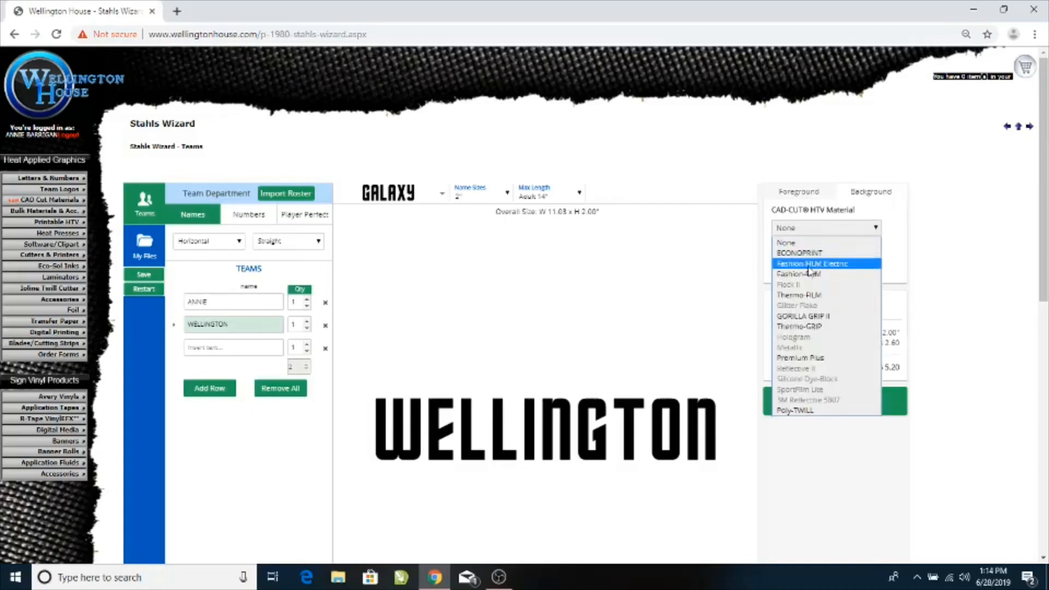
left_click(807, 295)
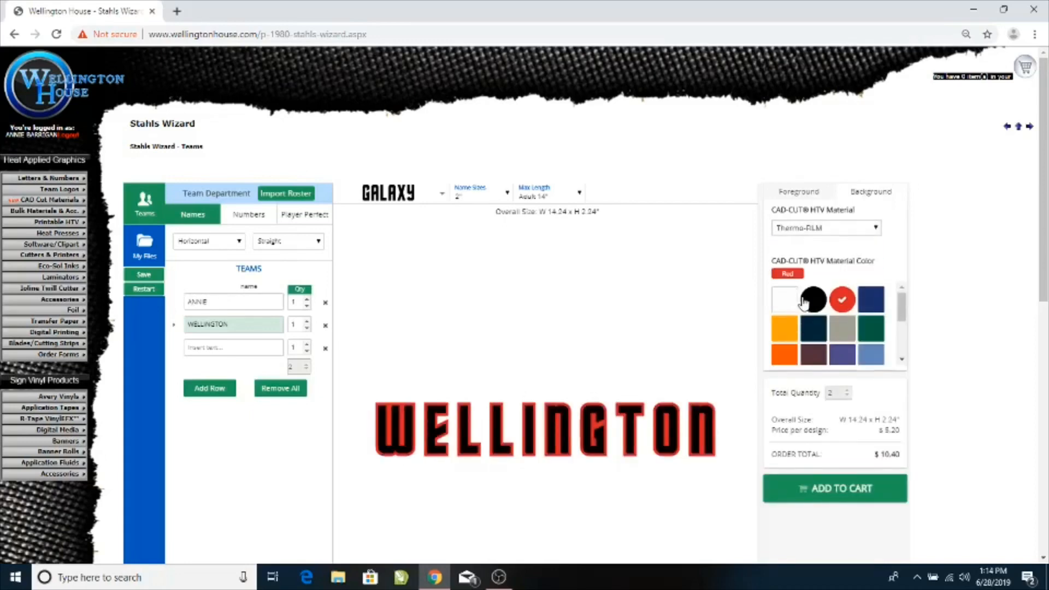
left_click(791, 329)
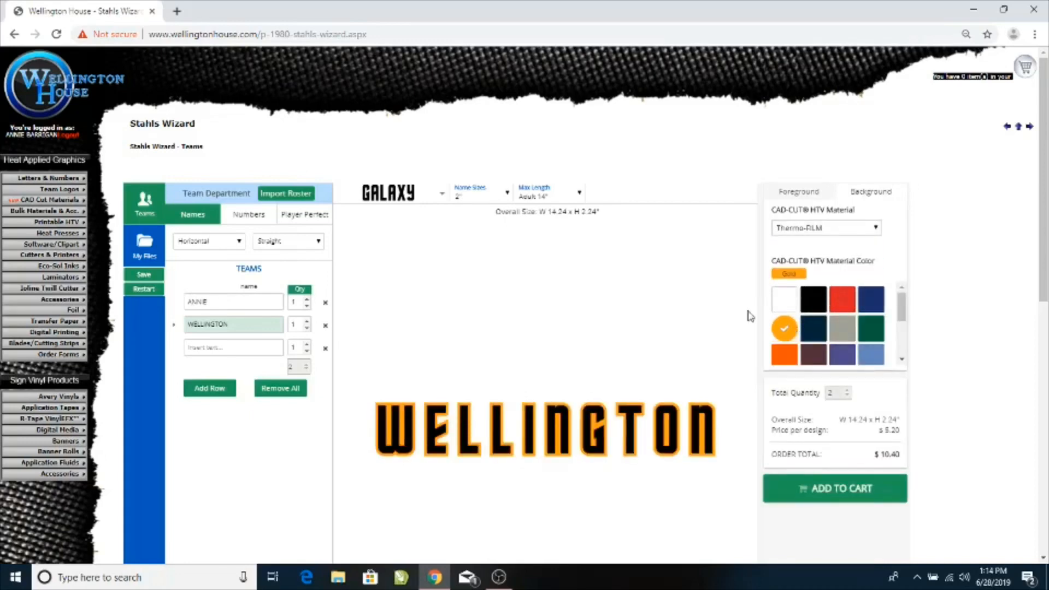
- Set the garment color of the design preview to a medium brownish gray
scroll(611, 437, "down", 3)
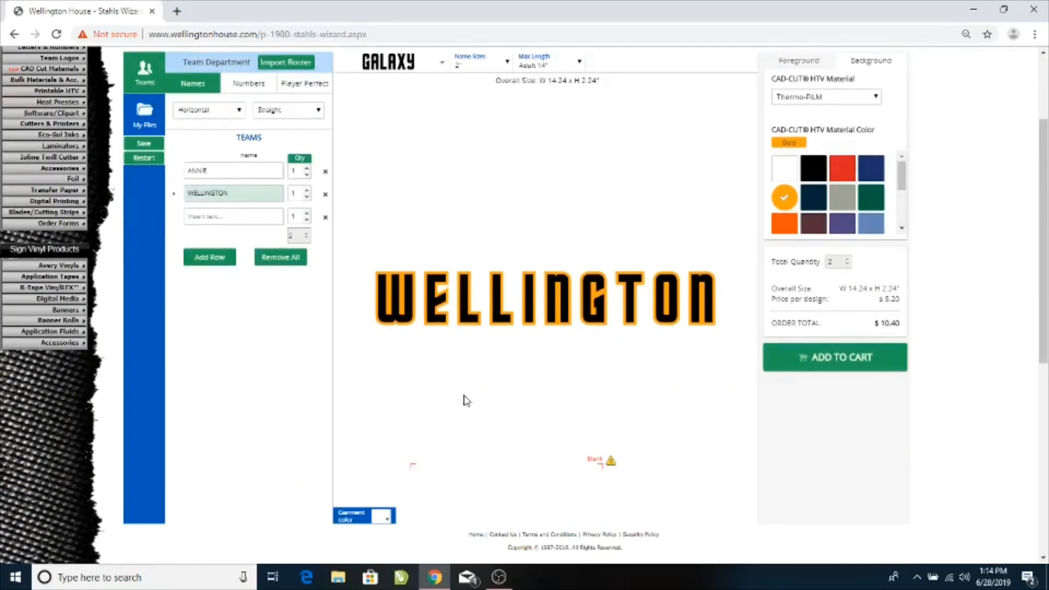
left_click(387, 518)
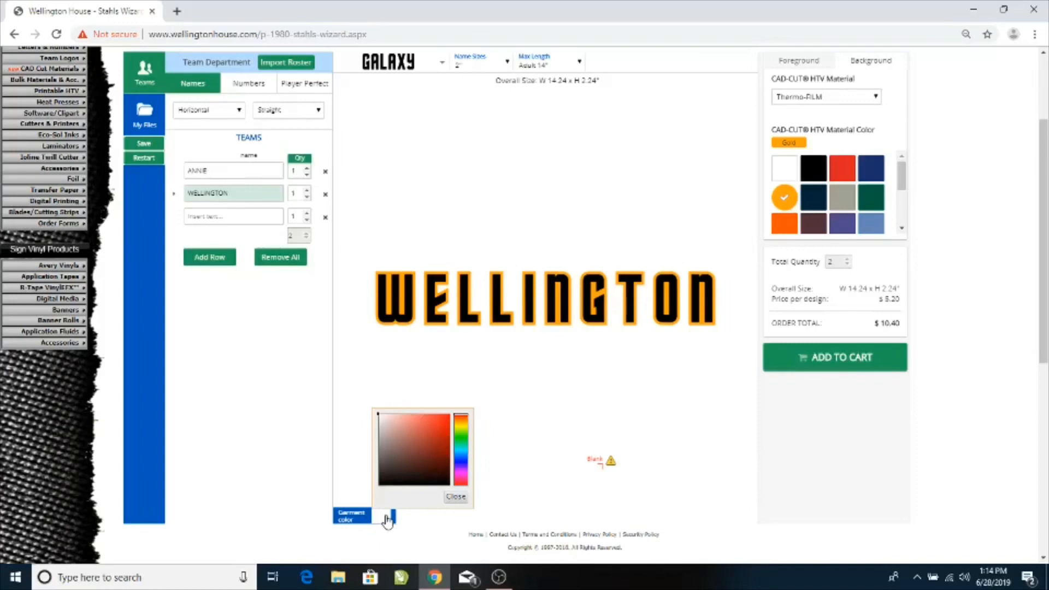
left_click(385, 453)
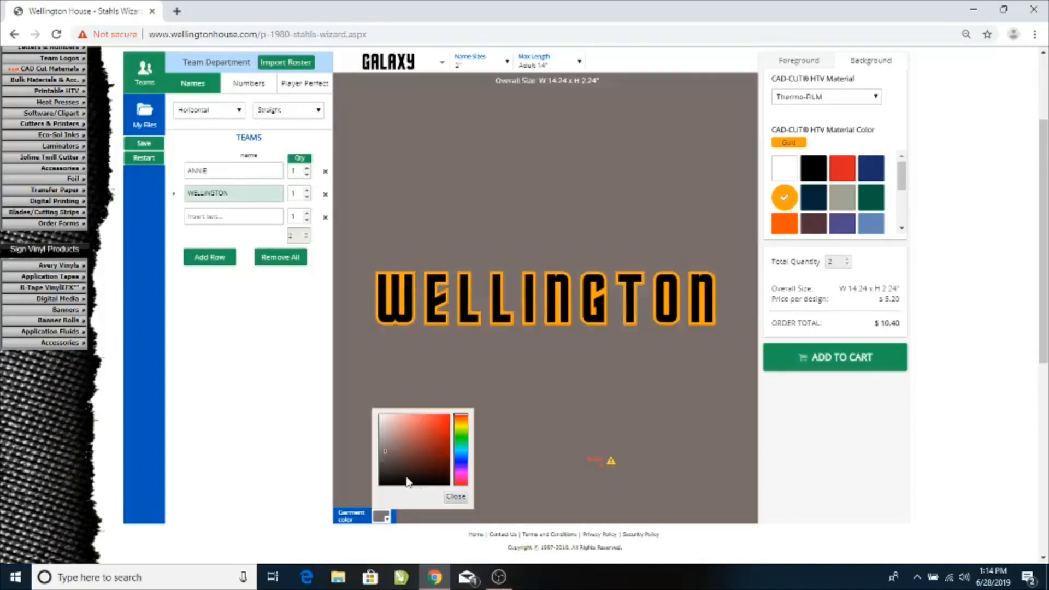
left_click(451, 500)
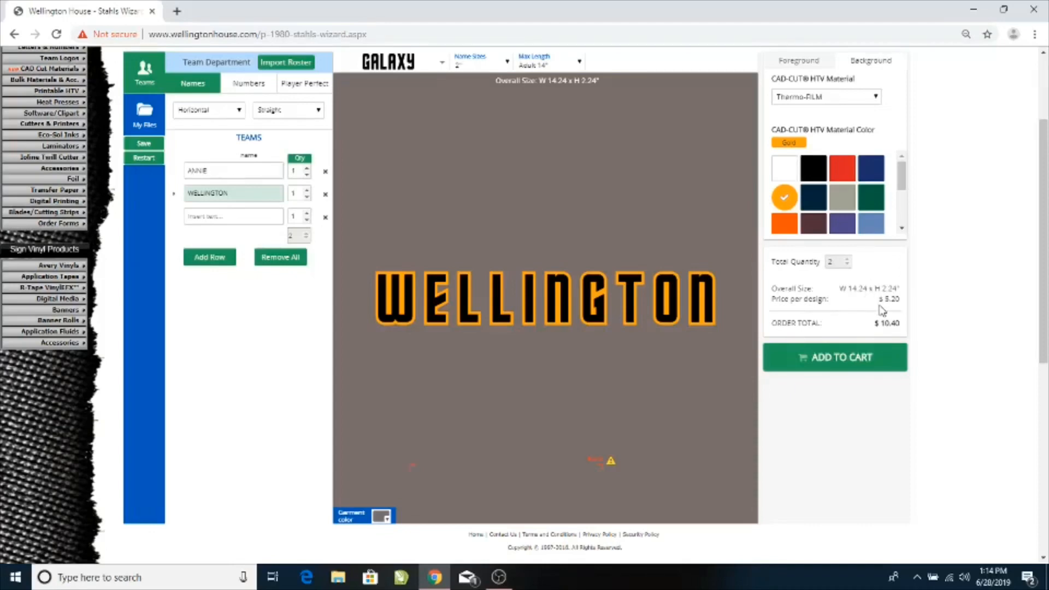
- Add the finished two-name design to the shopping cart
left_click(878, 359)
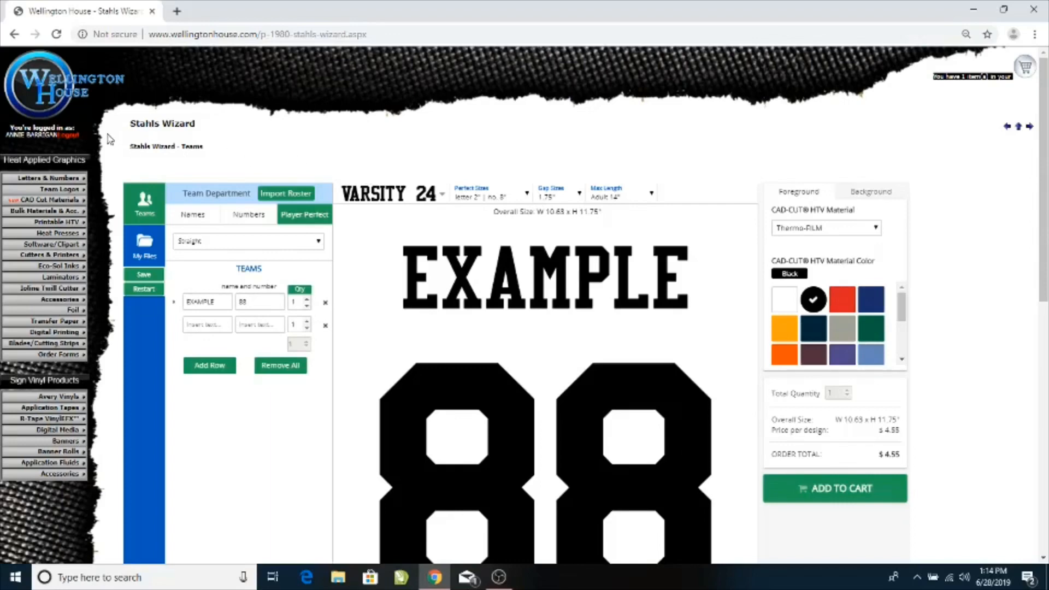
mouse_move(71, 192)
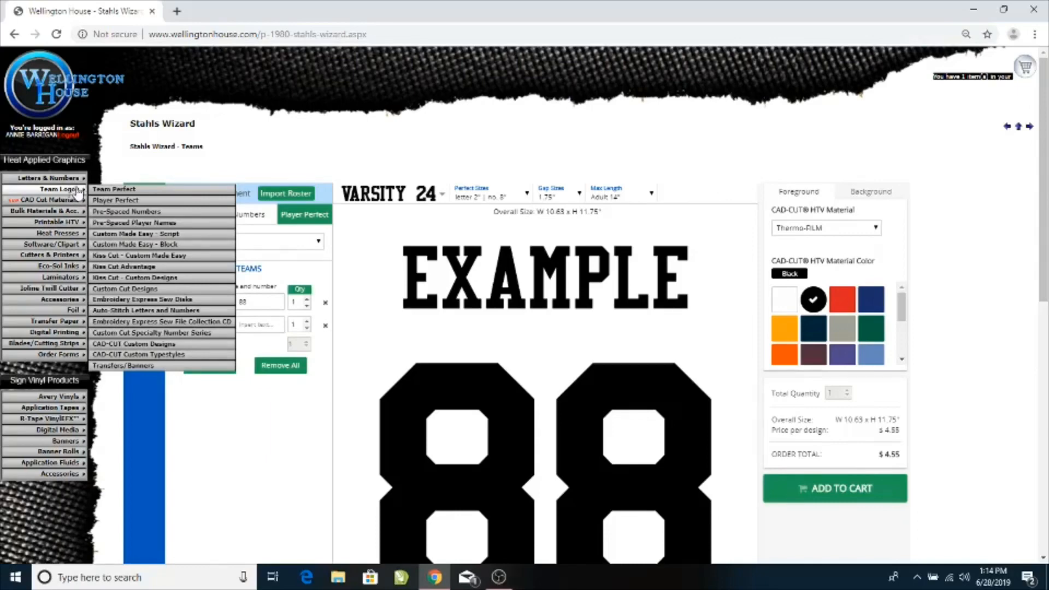
- Review the pre-spaced player names price chart and start a Cad-Cut Text order in the Stahls Wizard
left_click(106, 223)
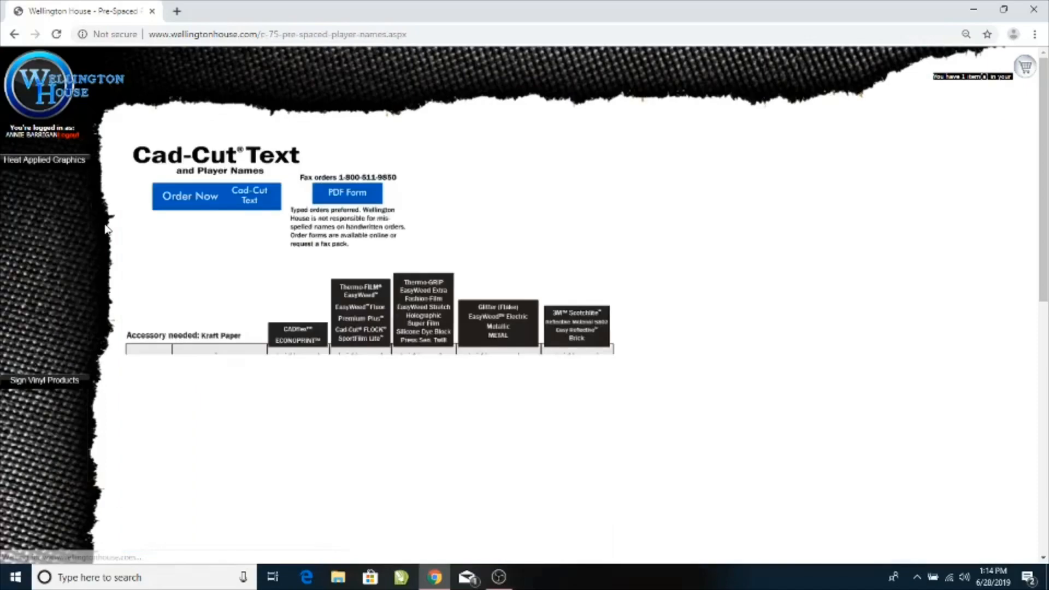
scroll(170, 282, "down", 3)
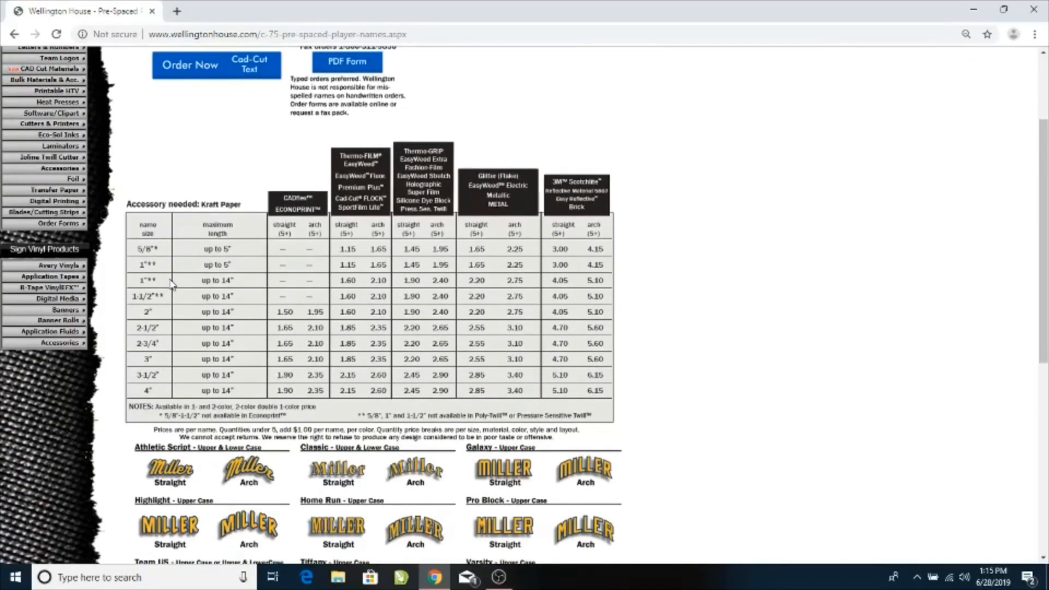
scroll(173, 285, "up", 3)
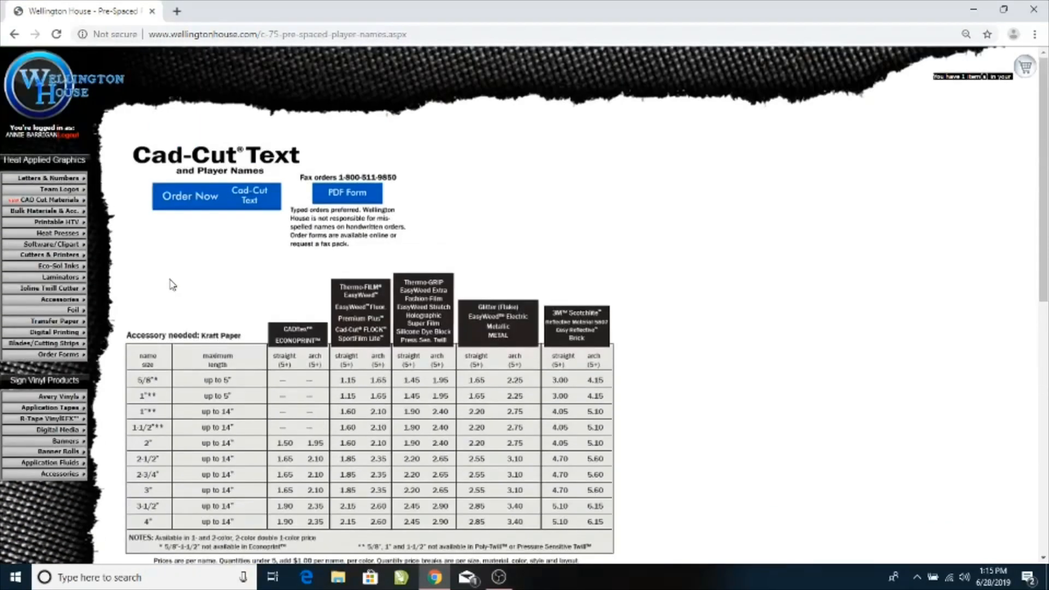
left_click(174, 210)
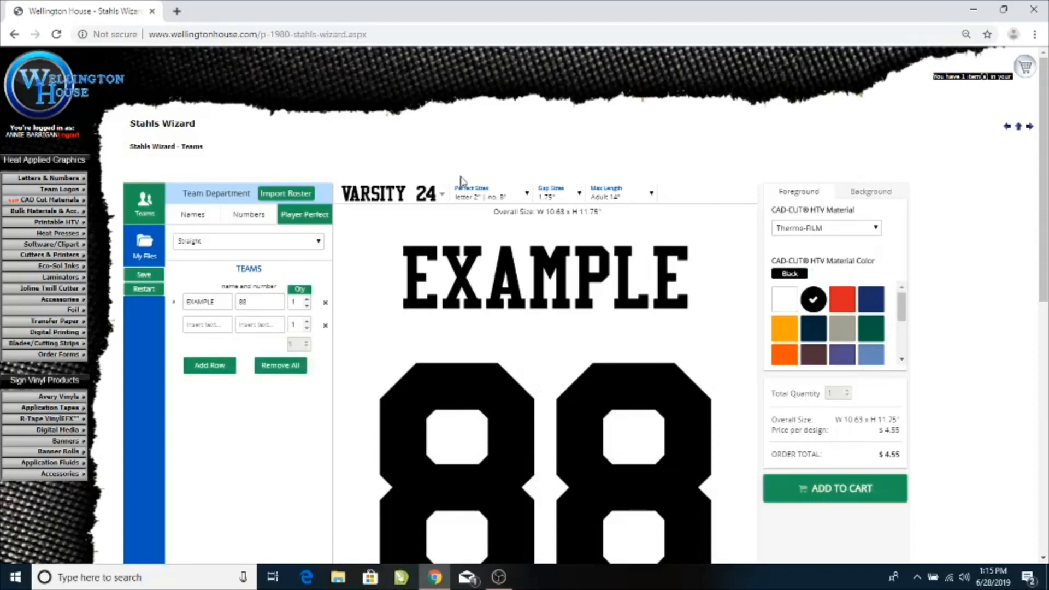
- Switch the design to numbers only and generate the number range 1-20
left_click(240, 216)
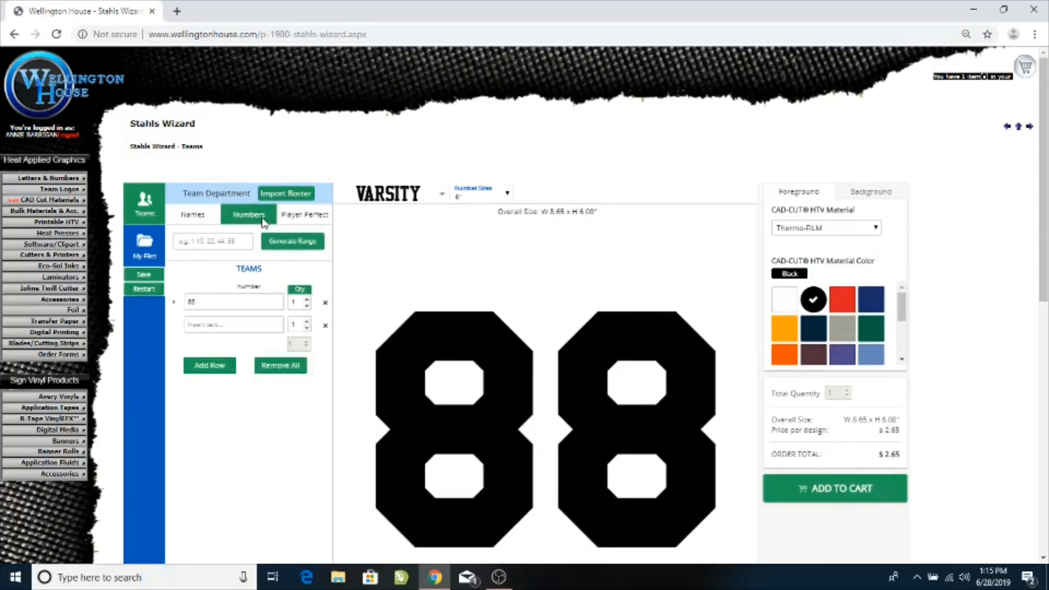
left_click(231, 244)
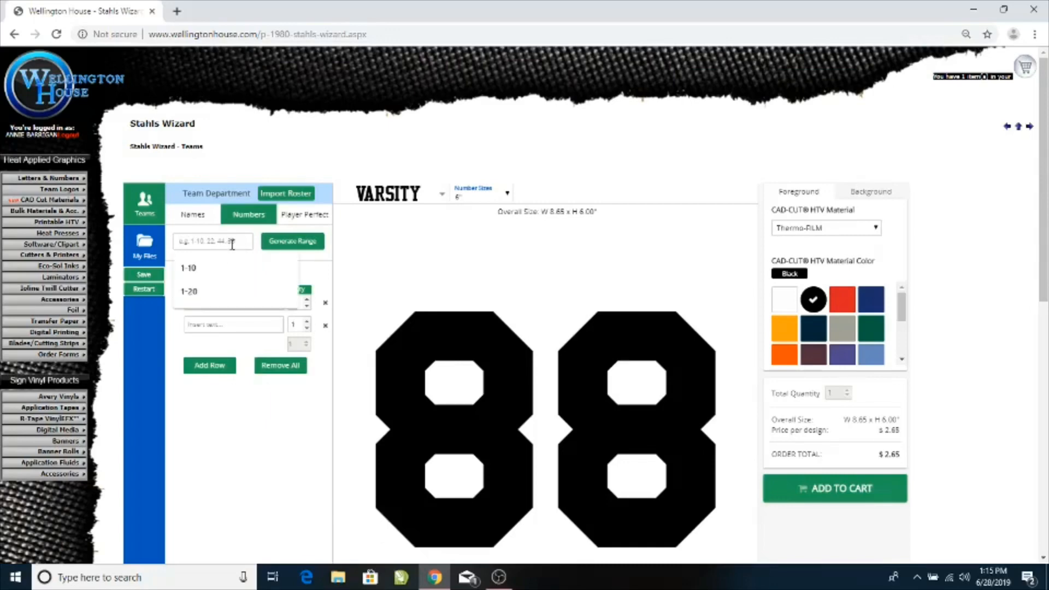
left_click(190, 292)
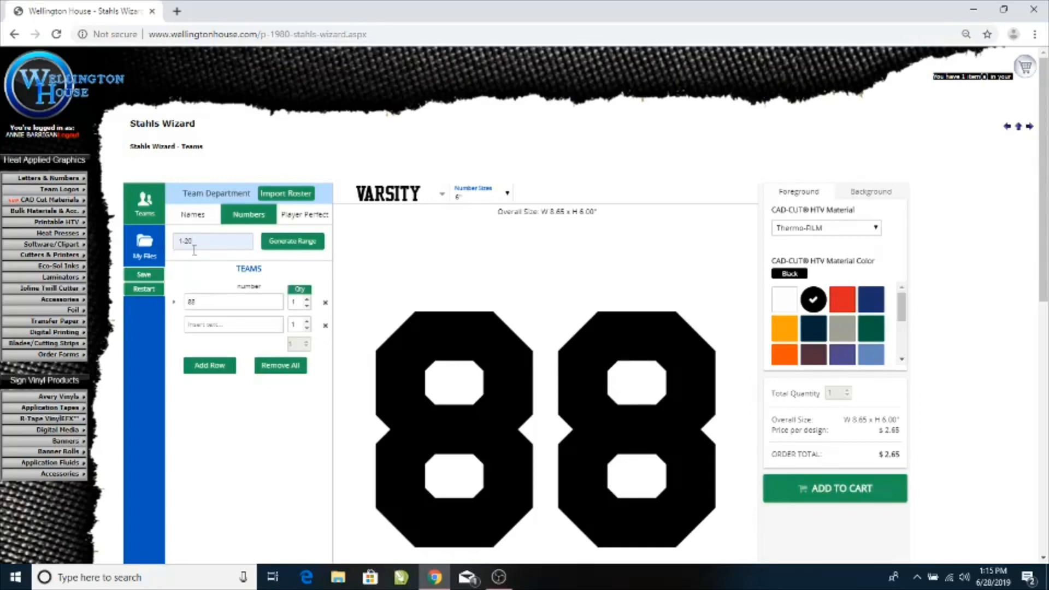
left_click(322, 248)
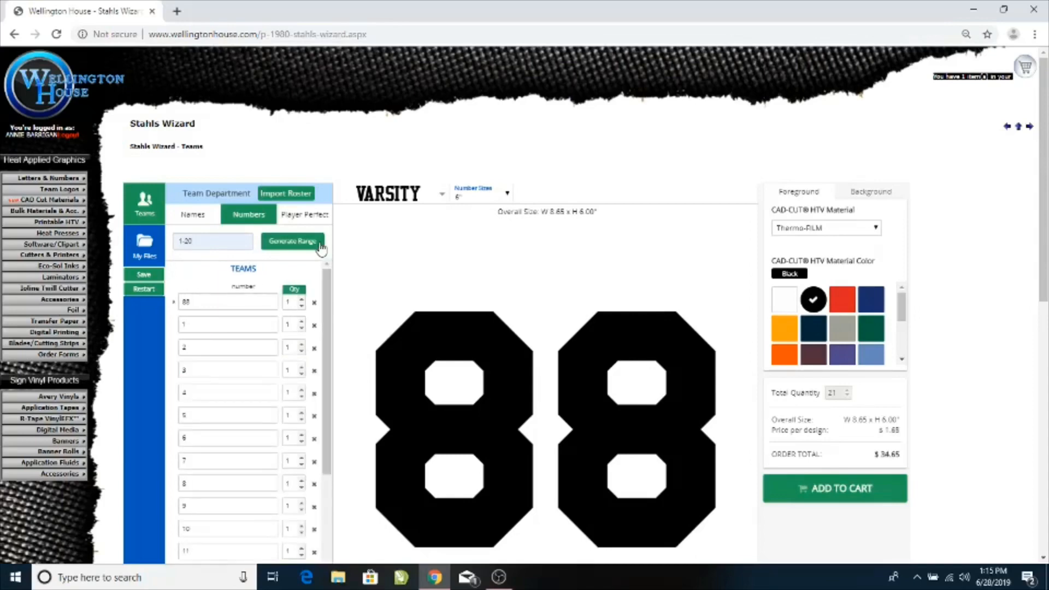
- Review the generated number list and remove the sample 88 entry from it
scroll(237, 350, "down", 4)
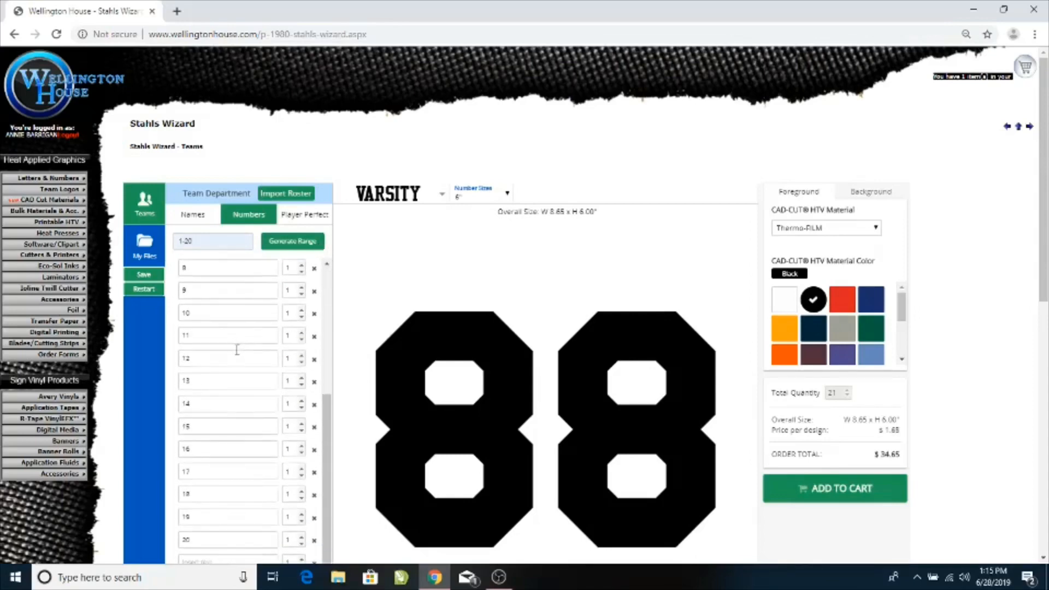
scroll(237, 349, "up", 4)
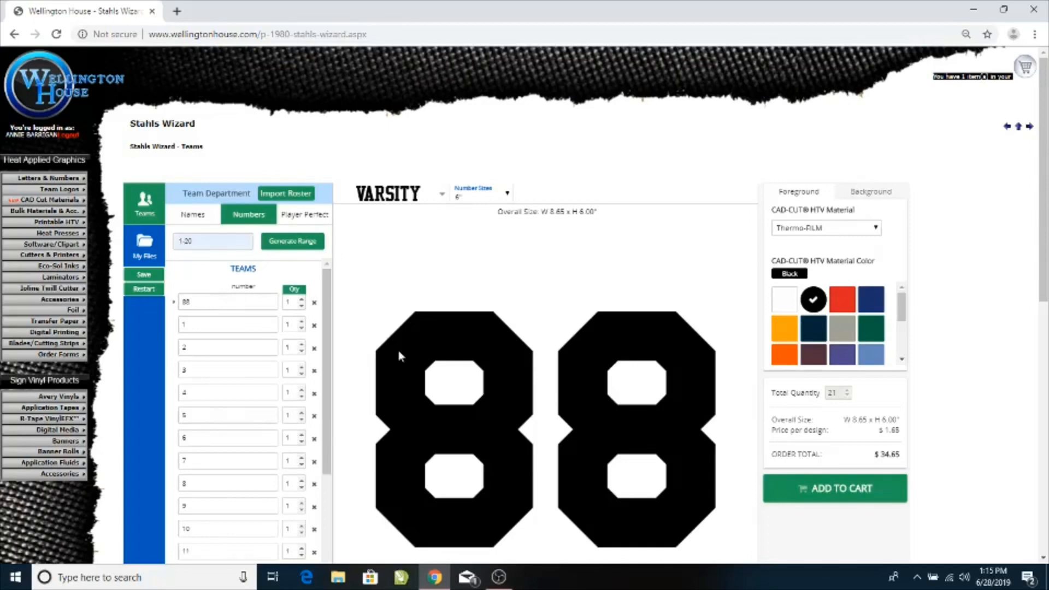
scroll(466, 382, "down", 3)
scroll(465, 382, "up", 3)
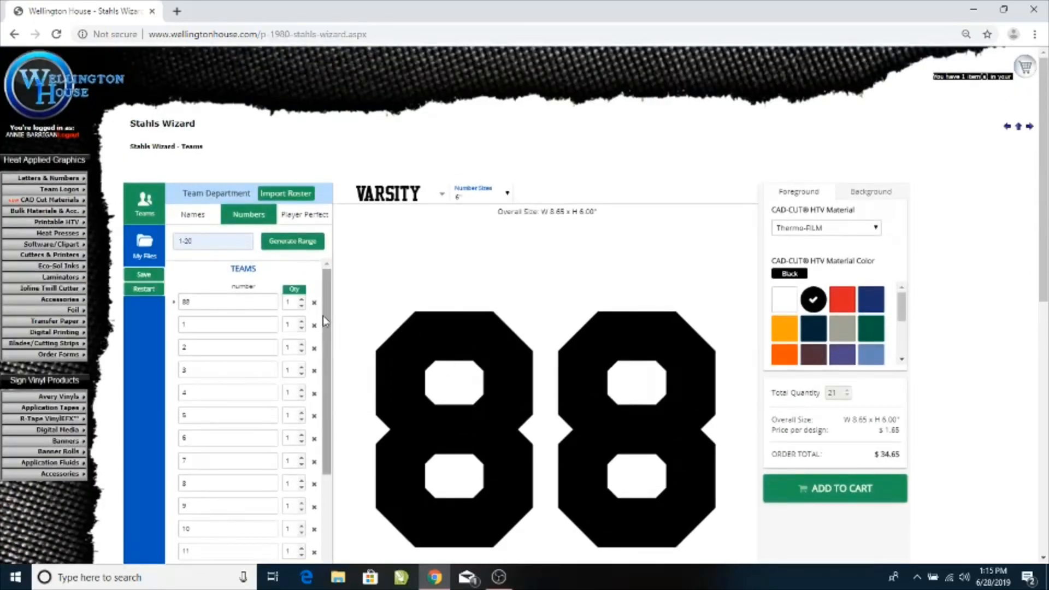
left_click(315, 304)
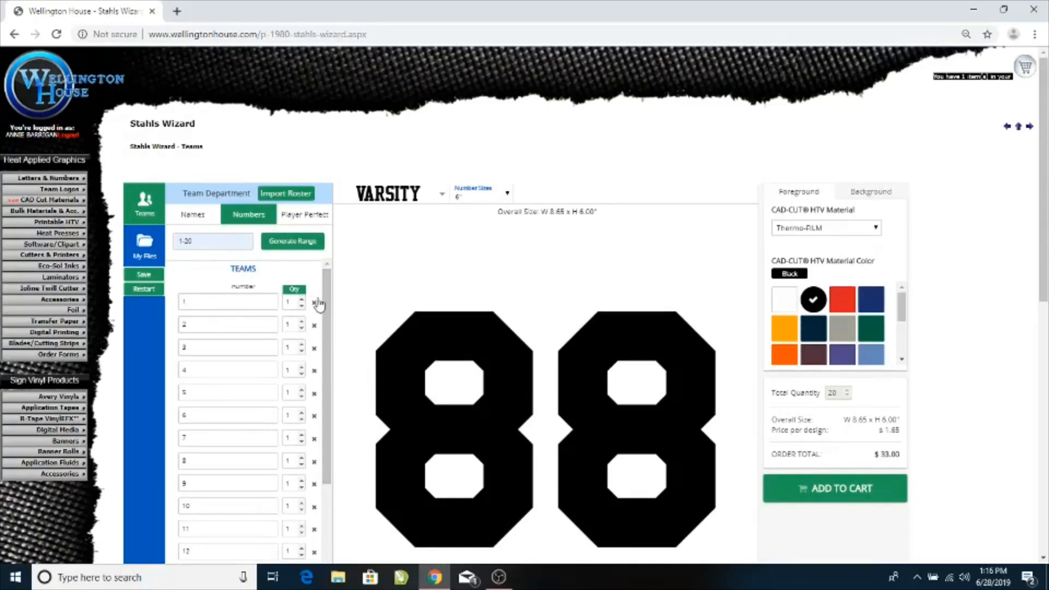
- Browse the number fonts and try the Shatter font on the design
left_click(413, 192)
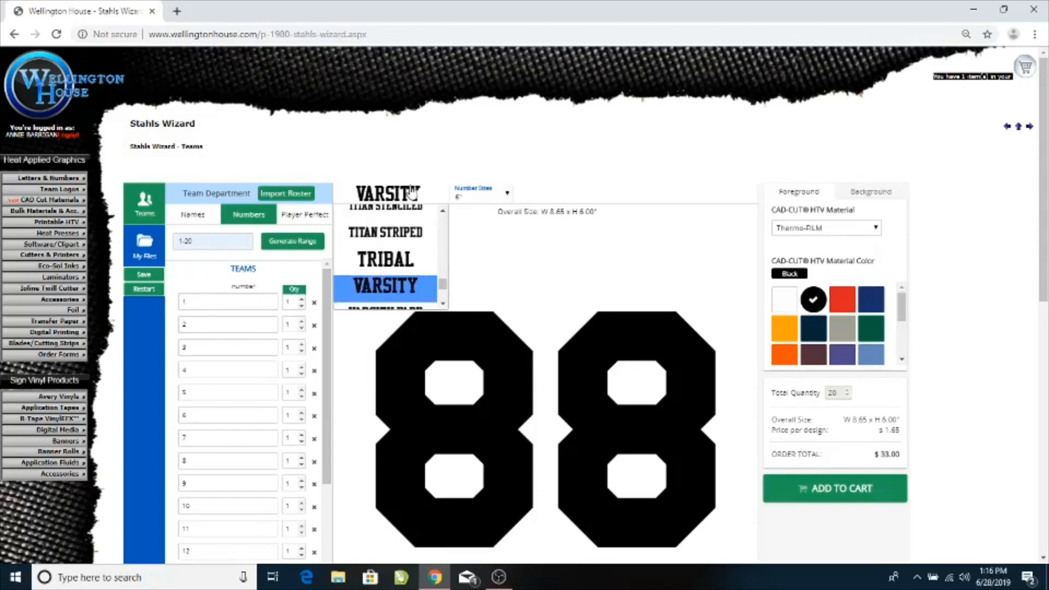
scroll(393, 251, "down", 2)
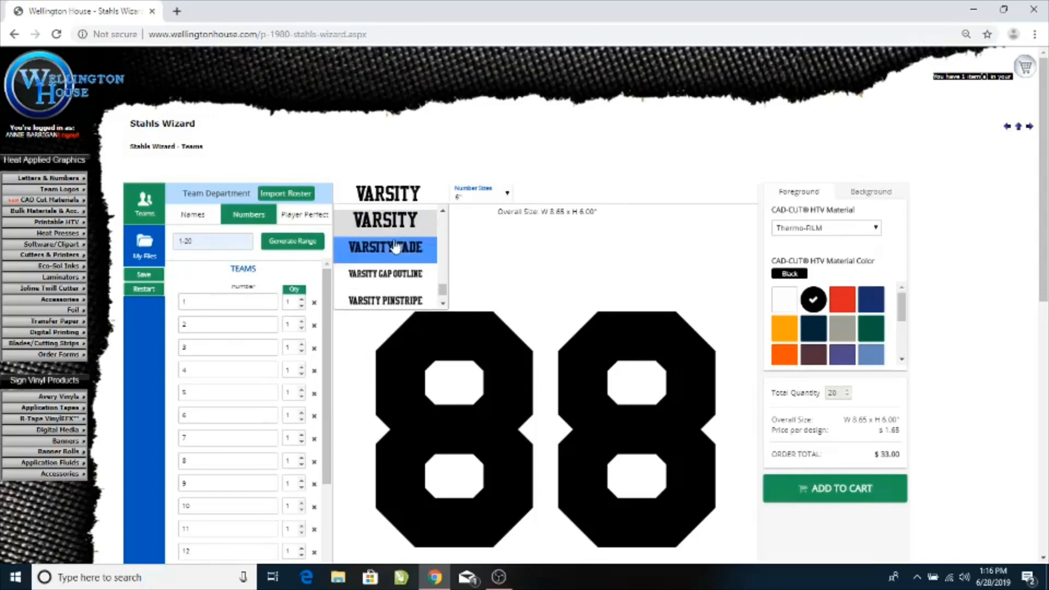
scroll(403, 286, "up", 3)
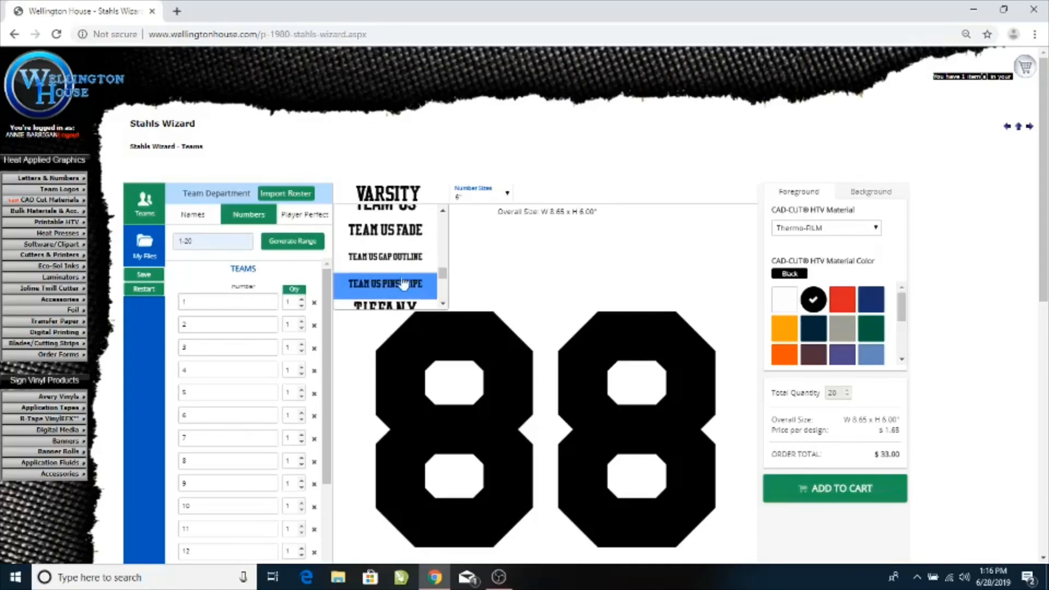
scroll(394, 269, "up", 2)
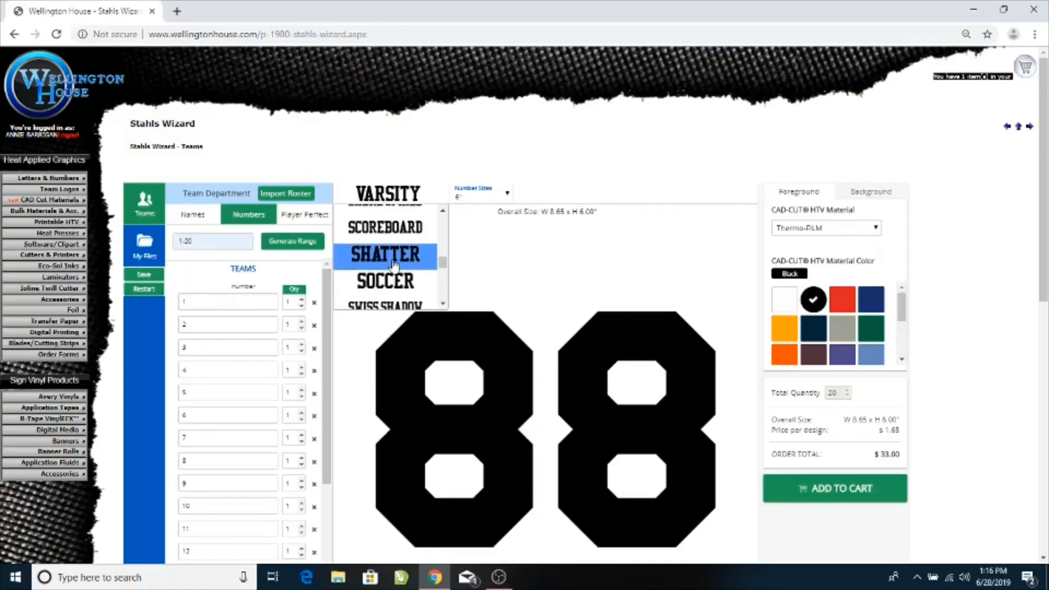
left_click(393, 265)
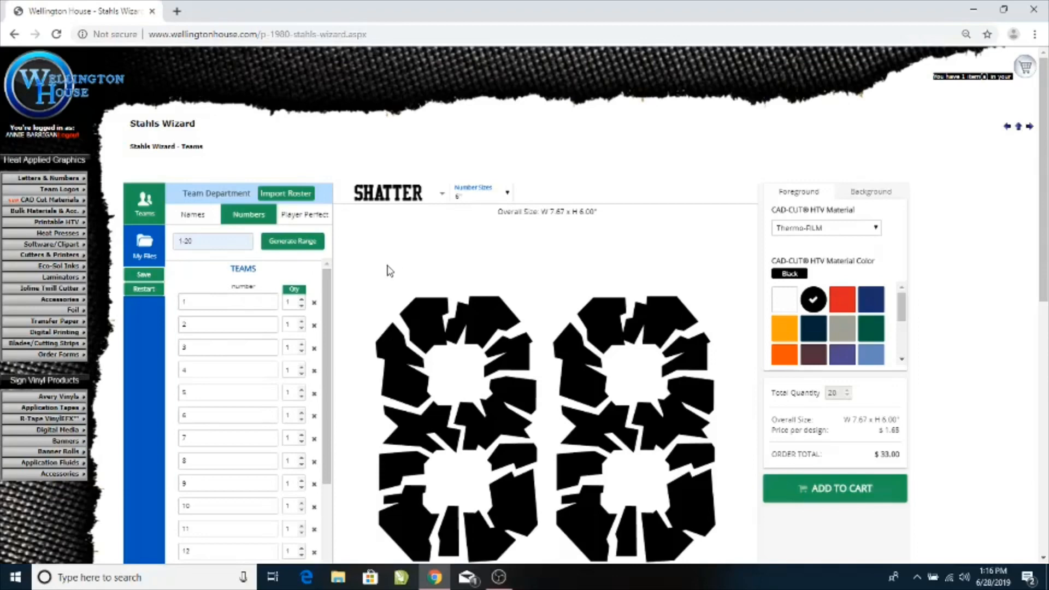
- Try the Fusion font and the Fury font on the numbers
left_click(422, 192)
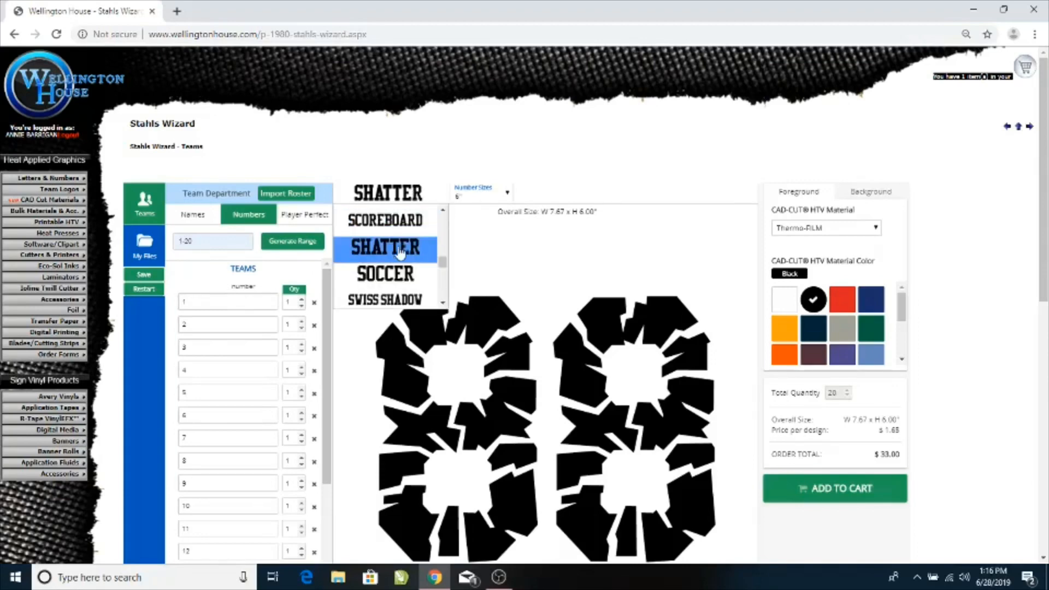
scroll(400, 251, "up", 15)
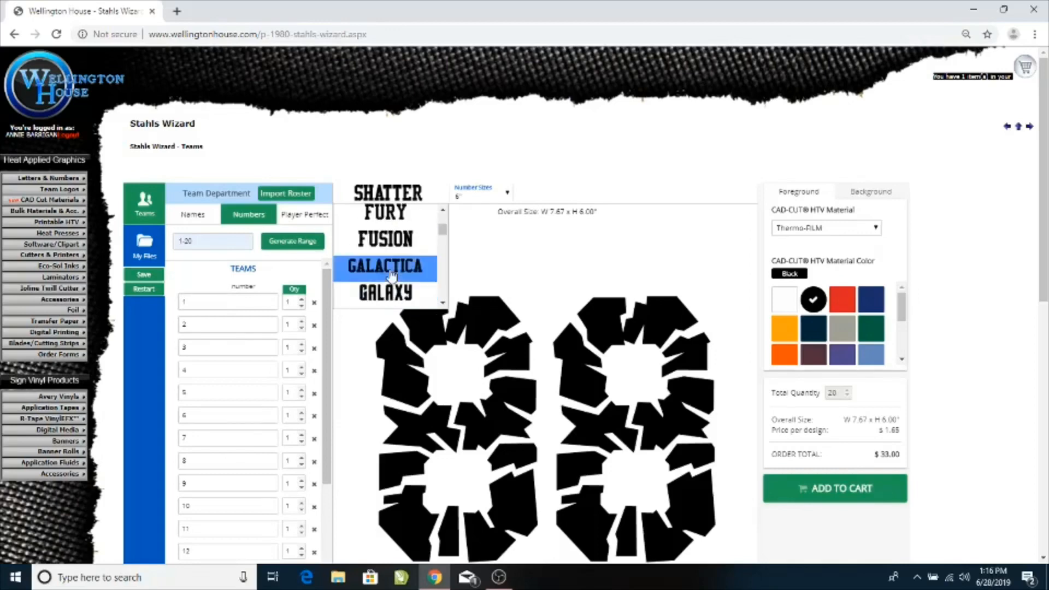
left_click(391, 239)
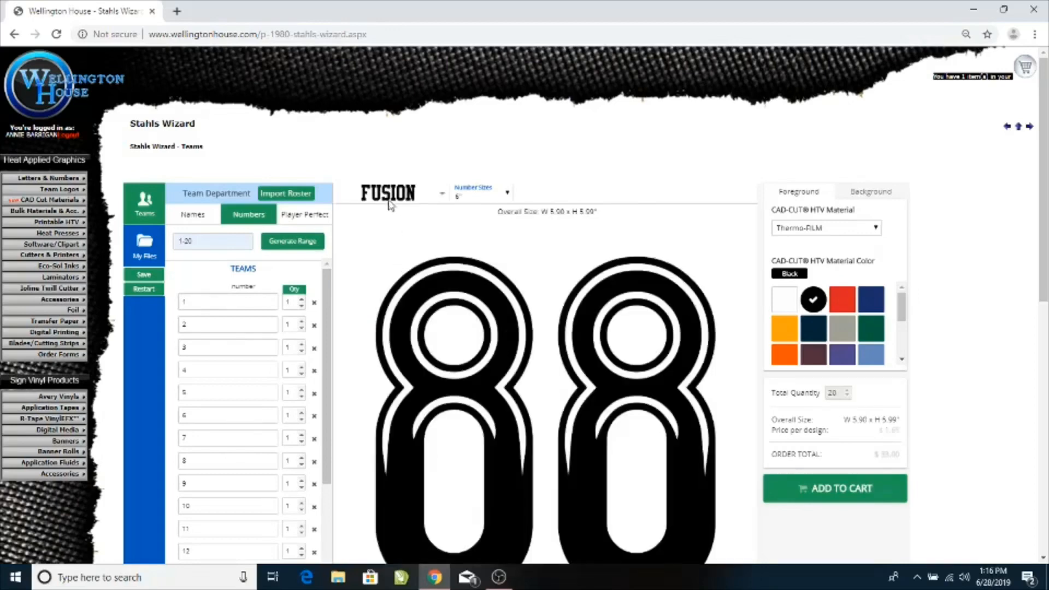
left_click(388, 199)
left_click(382, 219)
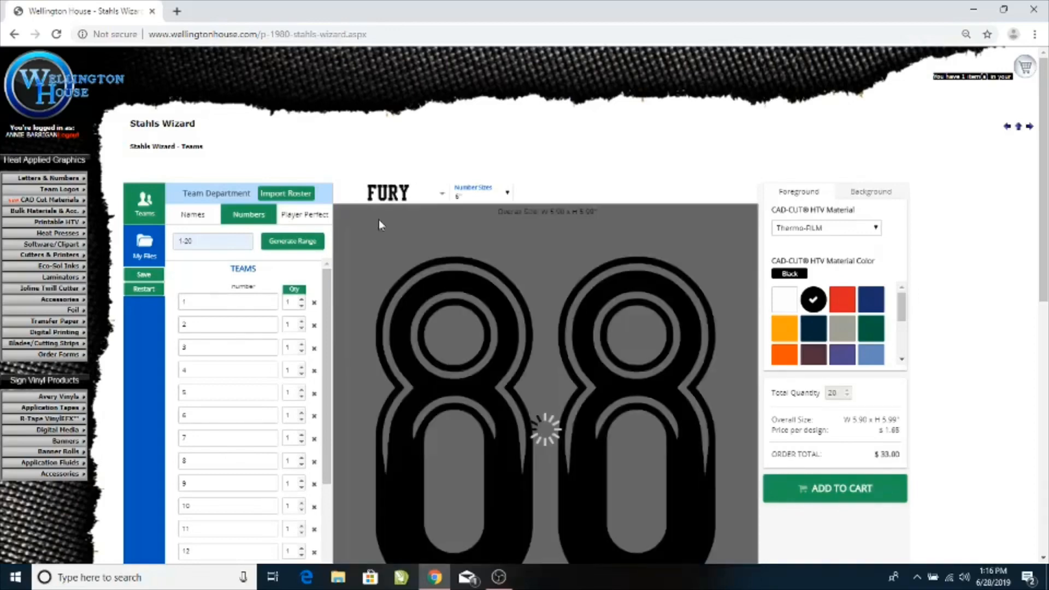
- Set the number font to Circuit and the number size to 8"
left_click(388, 199)
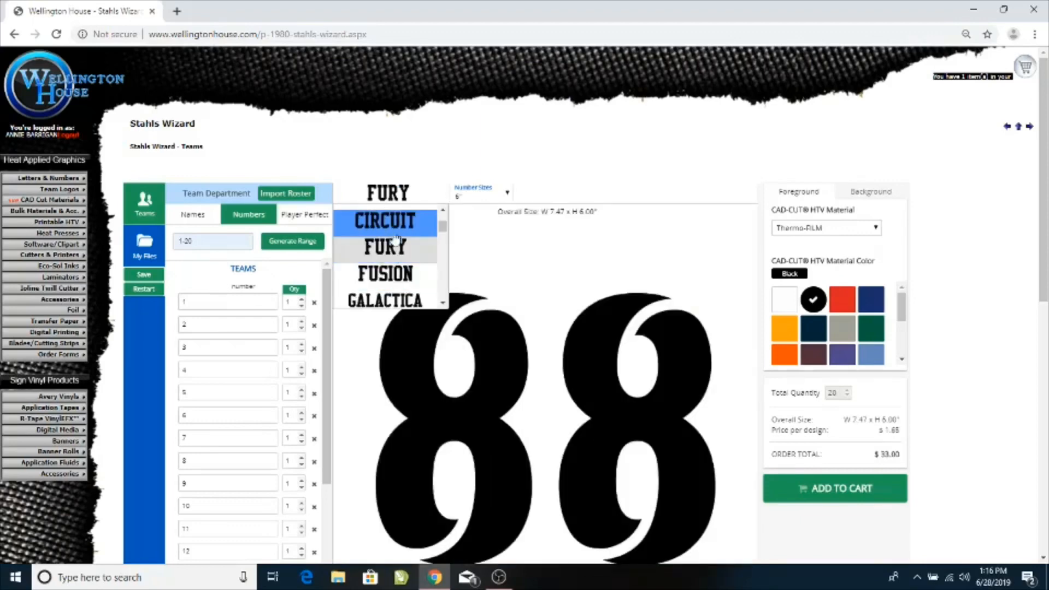
left_click(392, 224)
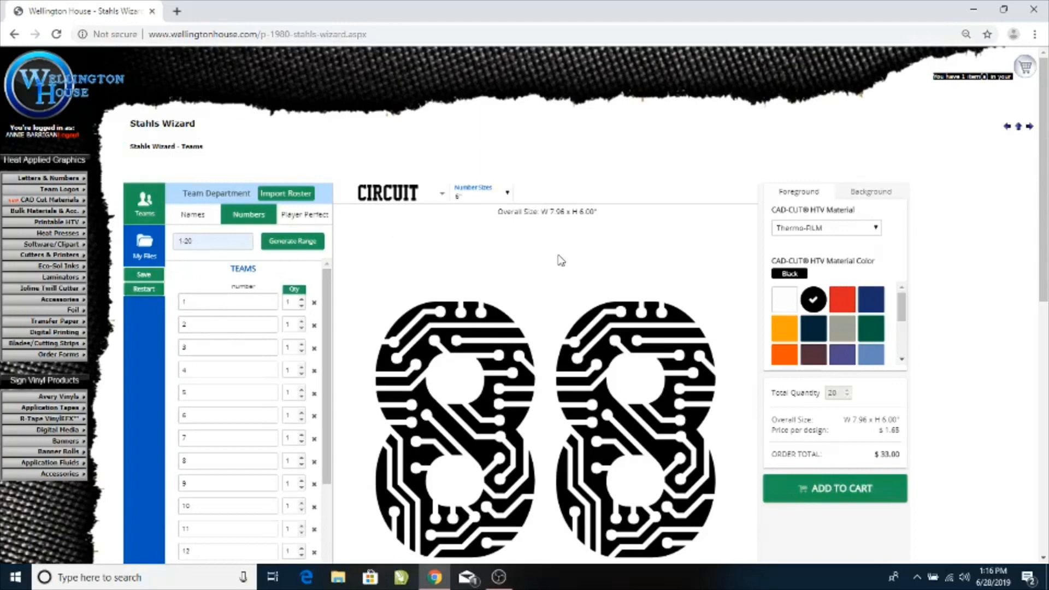
left_click(503, 196)
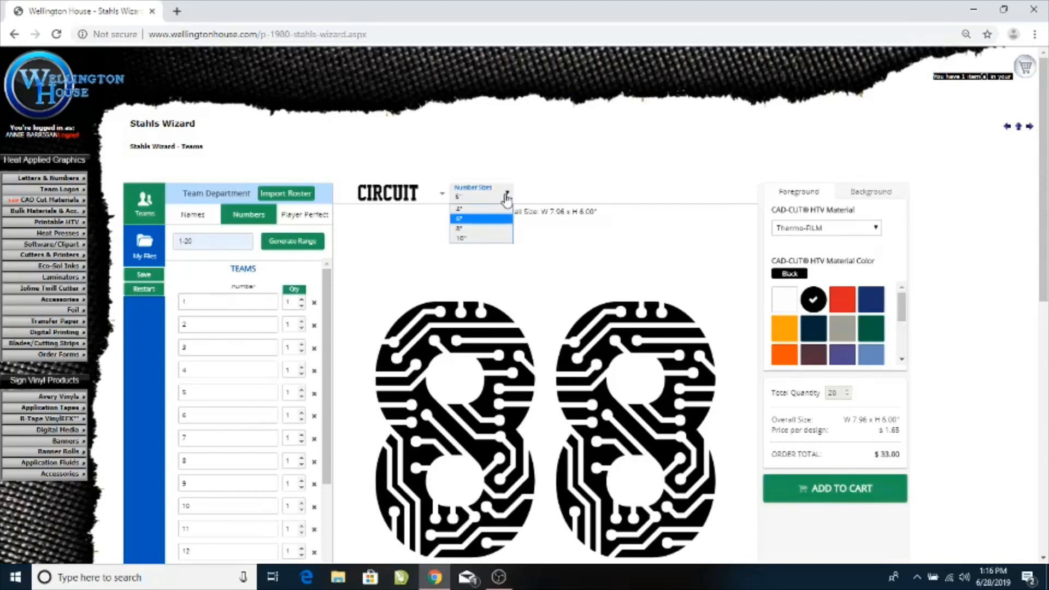
left_click(475, 232)
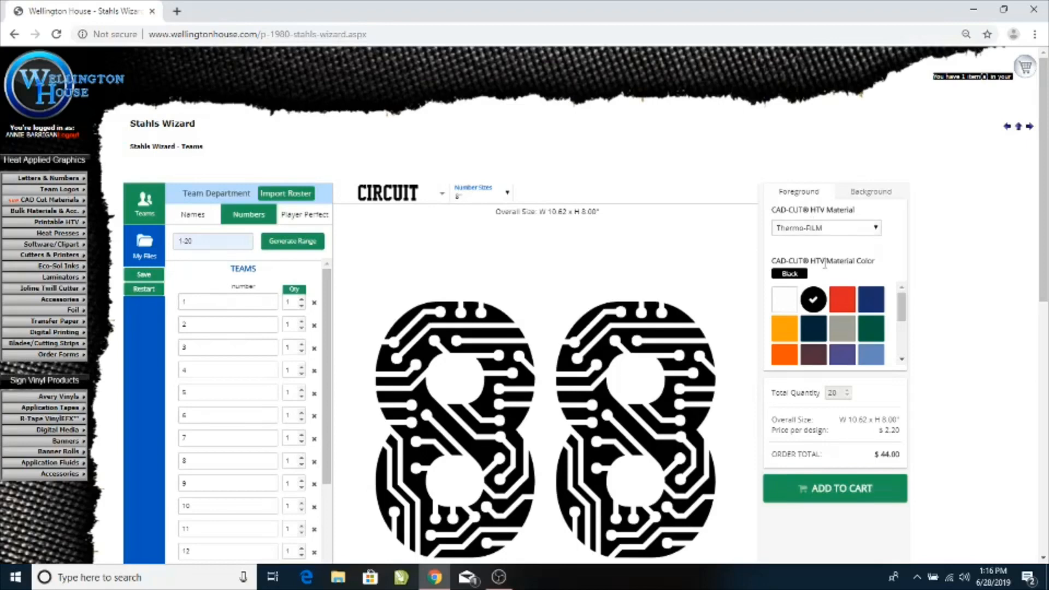
- Check the background and foreground material options, and add the Circuit numbers to the shopping cart
left_click(870, 198)
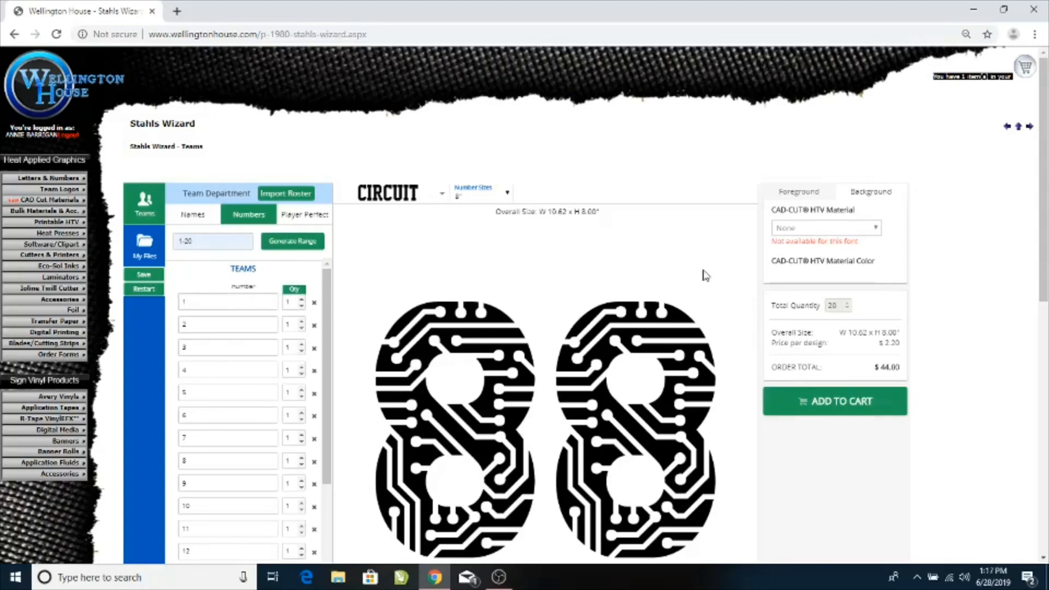
left_click(793, 195)
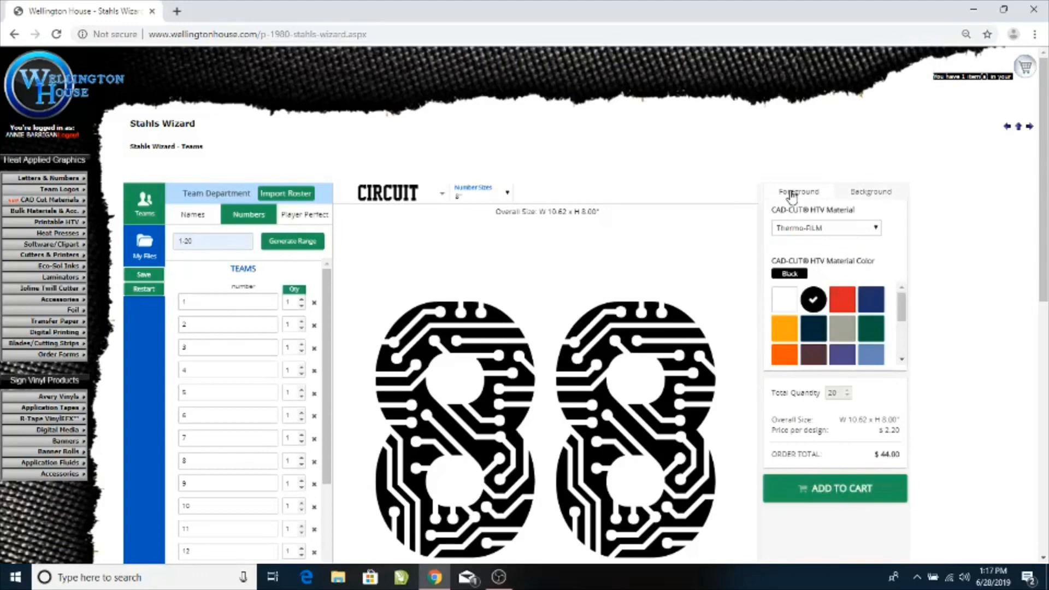
scroll(813, 296, "down", 3)
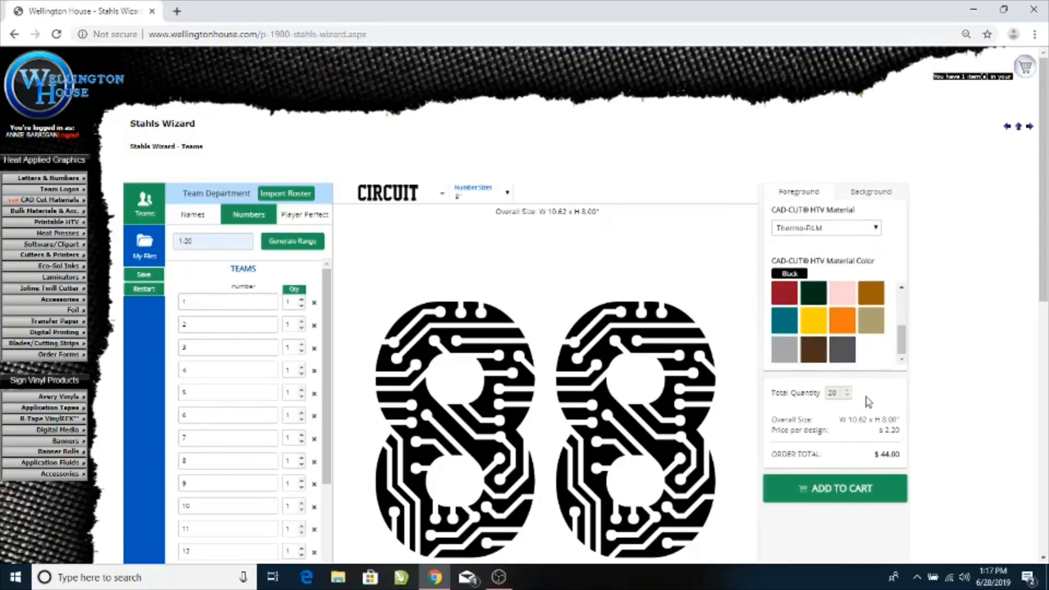
scroll(868, 402, "down", 1)
left_click(847, 434)
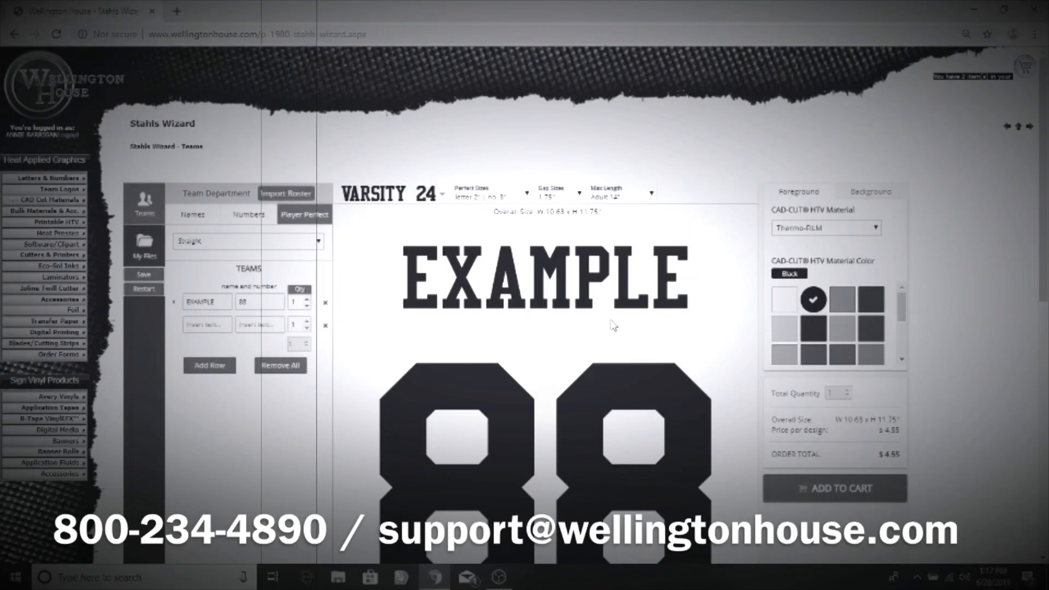
- Return to the wizards overview page and look at the CAD-CUT Templates Wizard entry
scroll(612, 323, "down", 1)
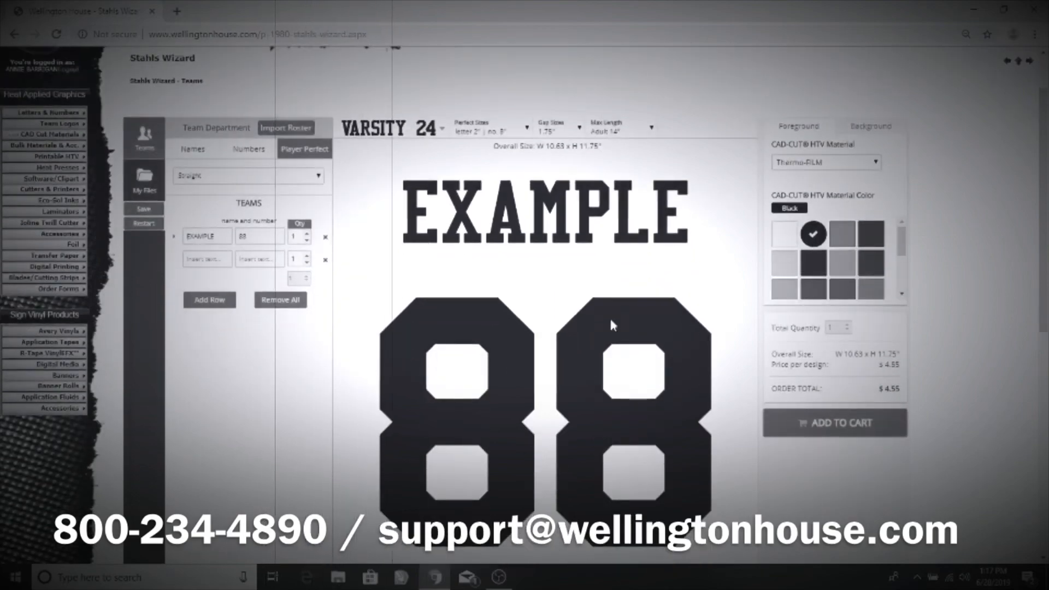
scroll(611, 322, "up", 1)
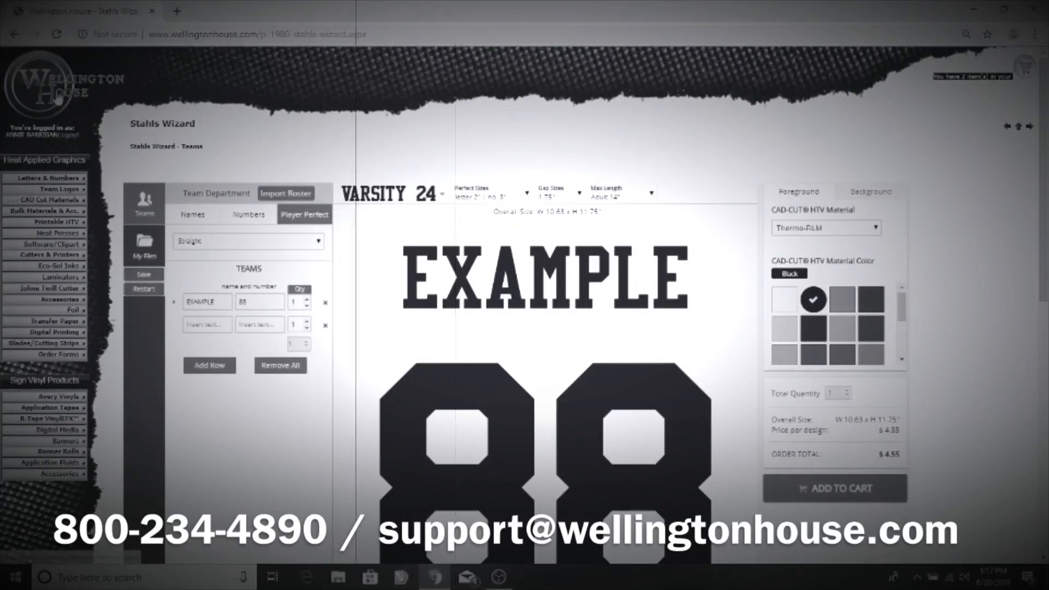
left_click(57, 97)
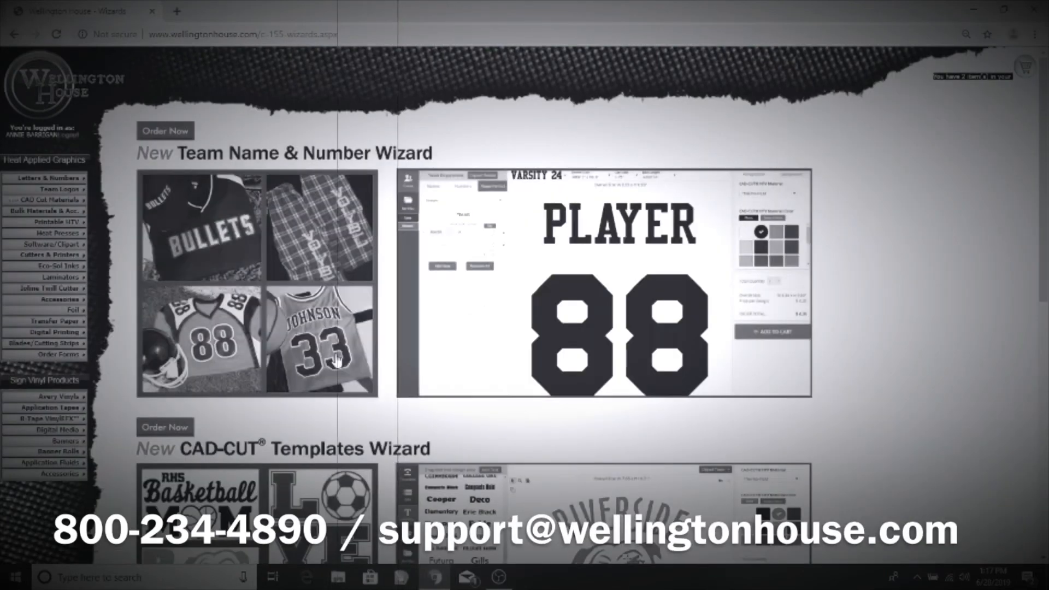
scroll(336, 360, "down", 5)
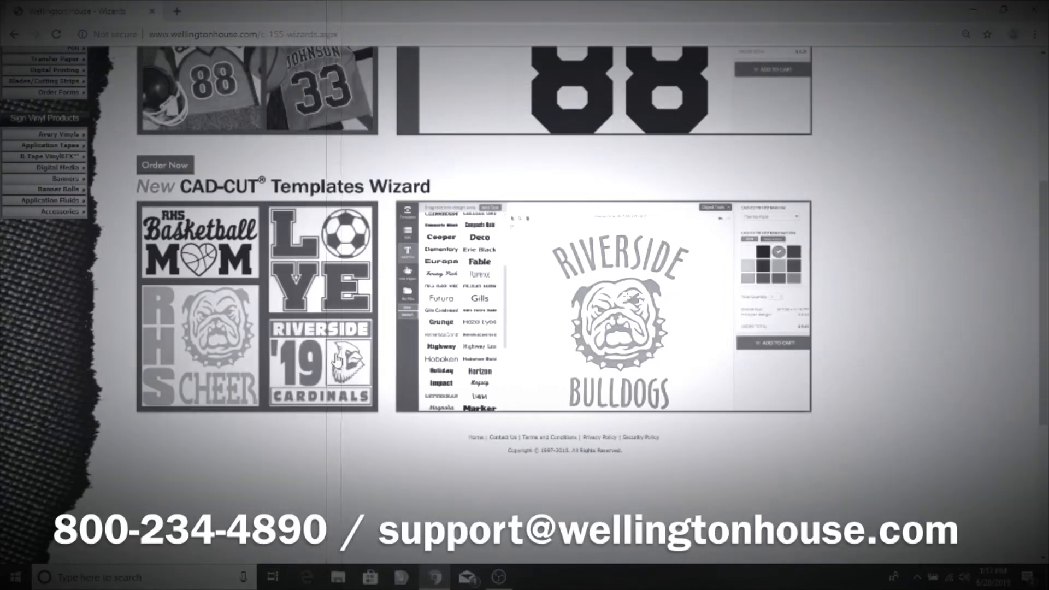